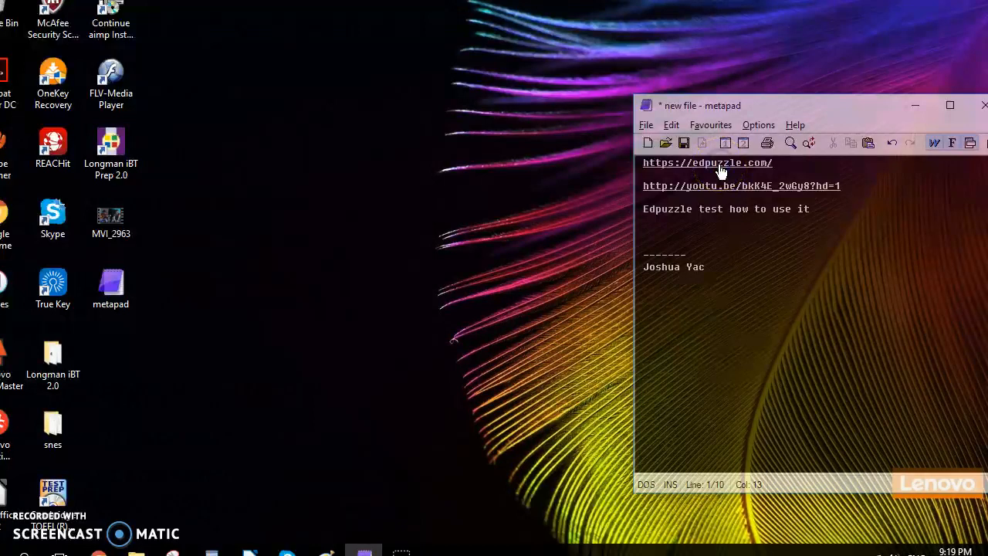
Open the edpuzzle.com link from the note in the browser and minimize the note window.
{"action": "double_click", "coordinate": [721, 171]}
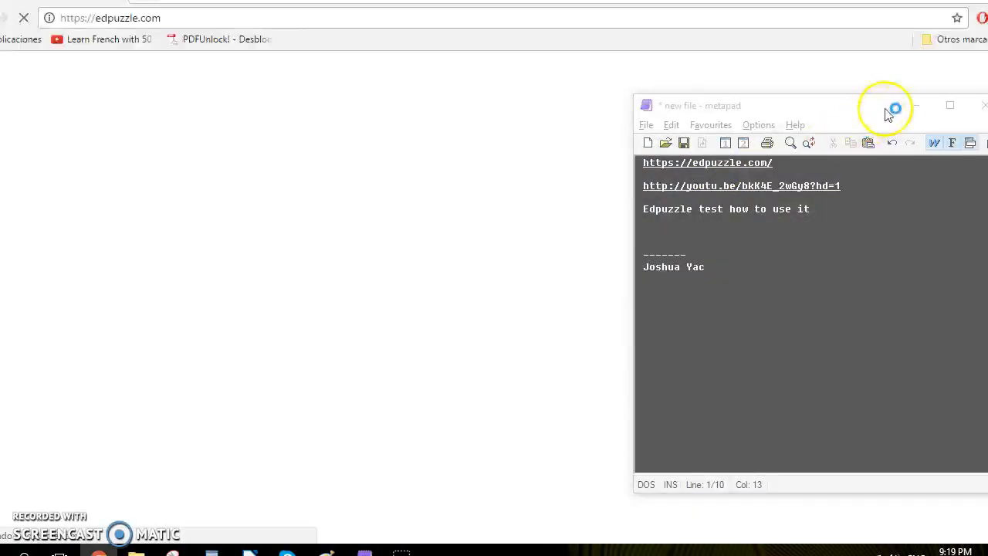
{"action": "left_click", "coordinate": [908, 108]}
{"action": "left_click", "coordinate": [909, 107]}
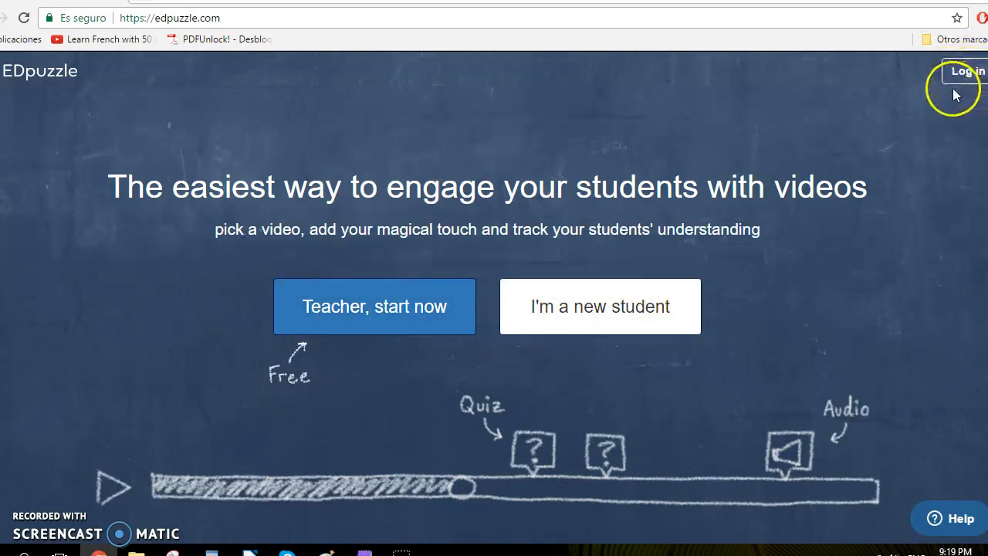
Start as a teacher and begin the EDpuzzle welcome tour.
{"action": "left_click", "coordinate": [337, 316]}
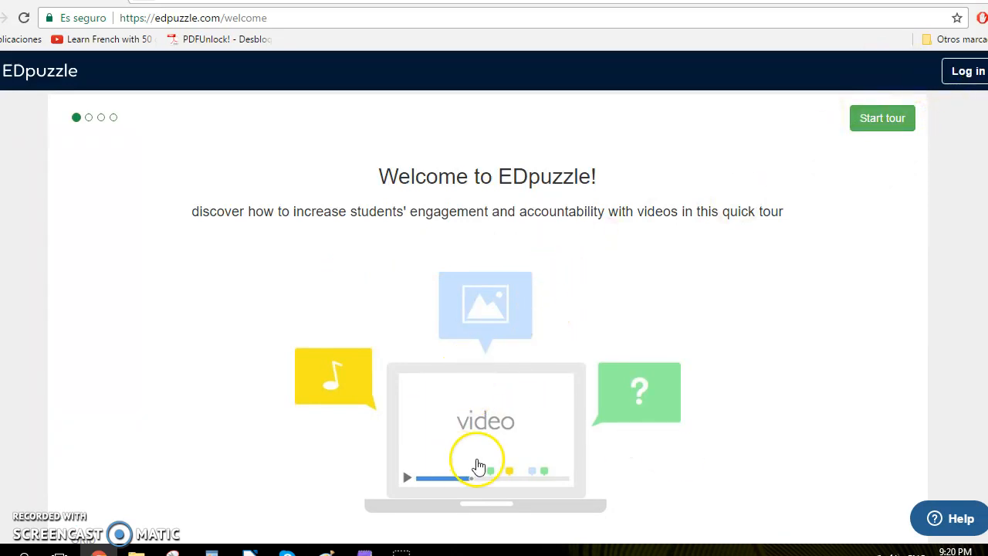
{"action": "left_click", "coordinate": [883, 124]}
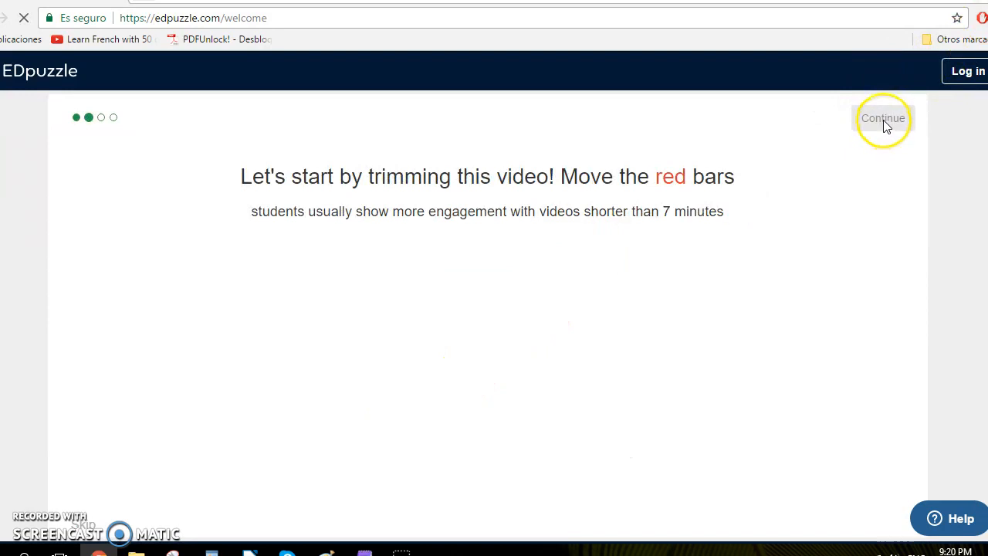
Play the tour's sample video, trim it by moving both red bars inward to about 3:50, and continue.
{"action": "scroll", "coordinate": [283, 224], "scroll_direction": "down", "scroll_amount": 3}
{"action": "scroll", "coordinate": [277, 224], "scroll_direction": "up", "scroll_amount": 3}
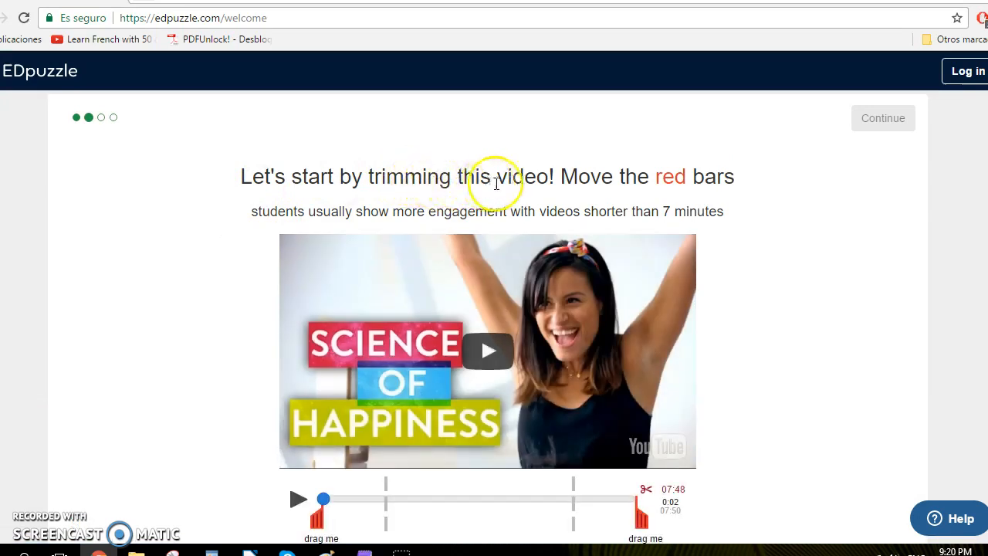
{"action": "scroll", "coordinate": [584, 188], "scroll_direction": "down", "scroll_amount": 2}
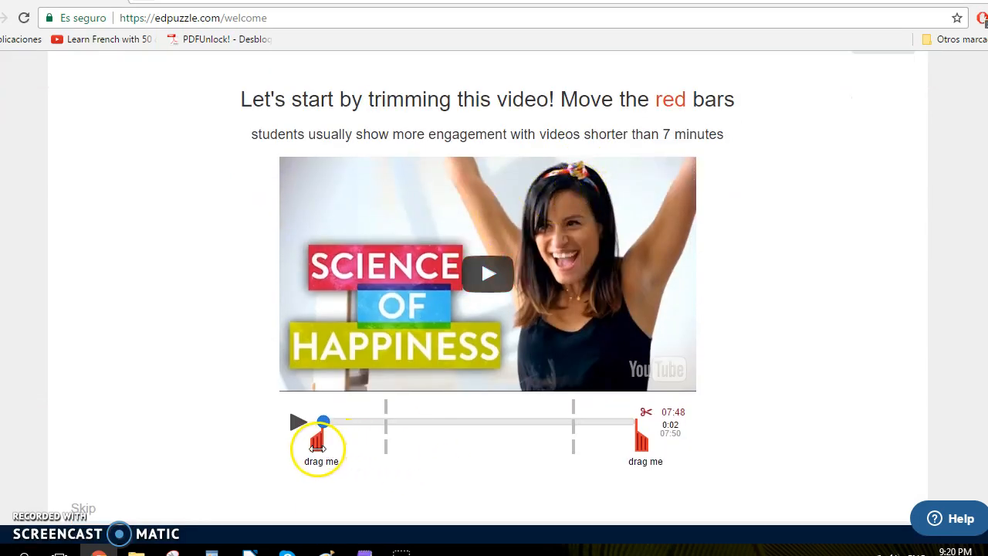
{"action": "left_click", "coordinate": [298, 423]}
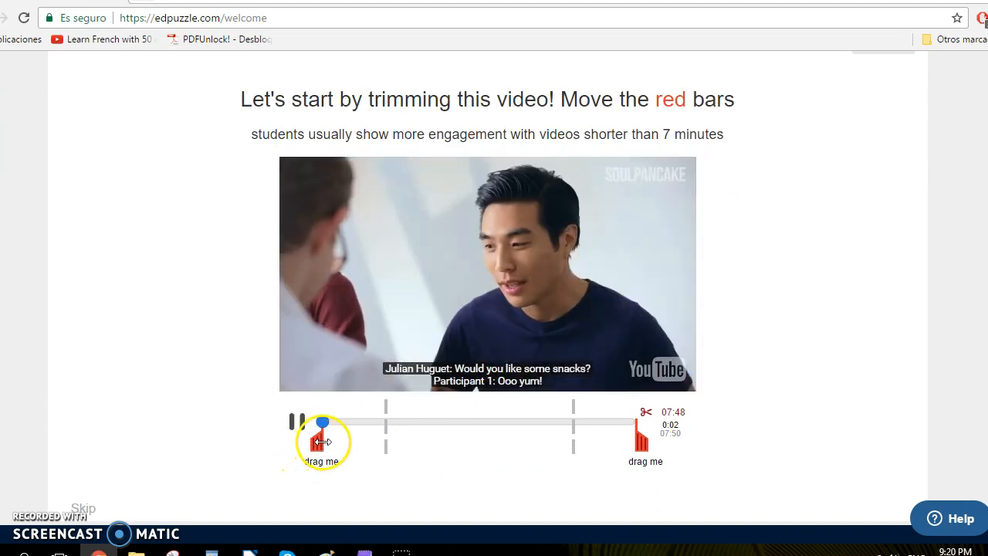
{"action": "scroll", "coordinate": [294, 454], "scroll_direction": "up", "scroll_amount": 1}
{"action": "left_click_drag", "start_coordinate": [317, 517], "coordinate": [399, 524]}
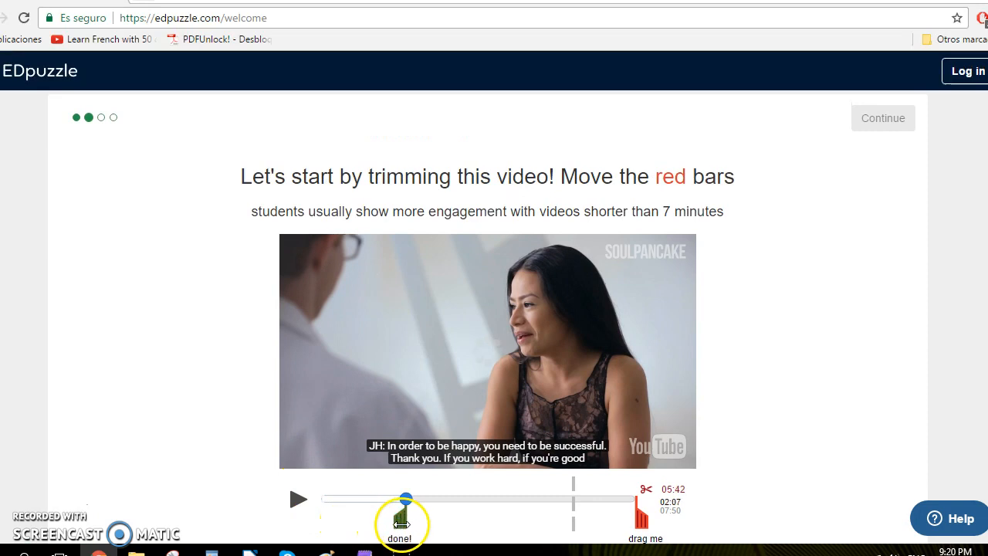
{"action": "left_click_drag", "start_coordinate": [644, 520], "coordinate": [565, 521]}
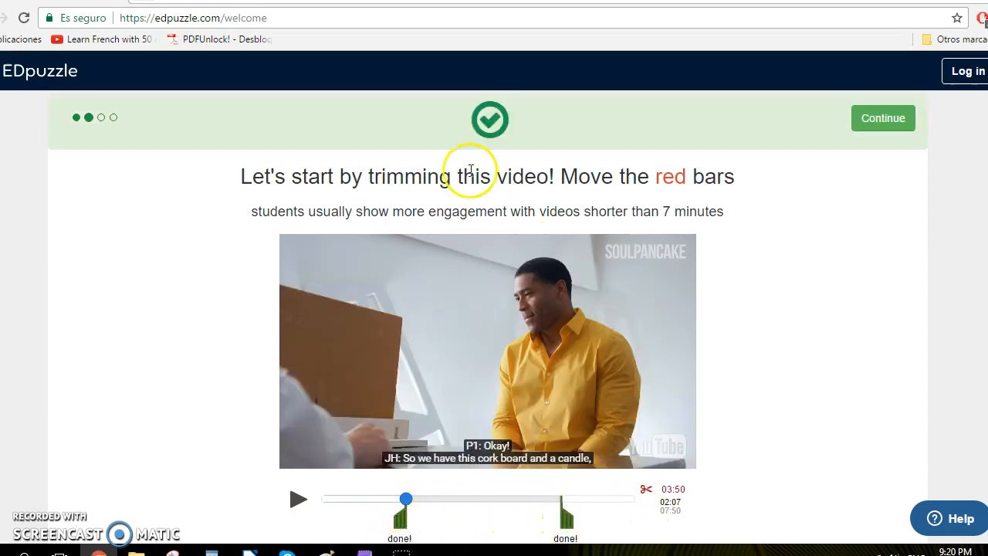
{"action": "left_click", "coordinate": [882, 120]}
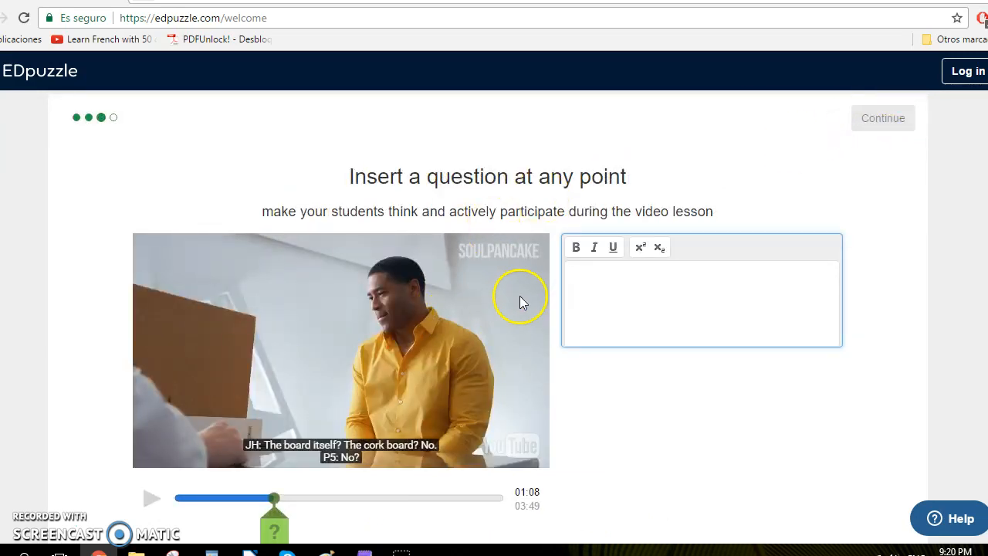
Insert the sample question "What does the man mean?" into the video and continue the tour.
{"action": "scroll", "coordinate": [608, 282], "scroll_direction": "down", "scroll_amount": 1}
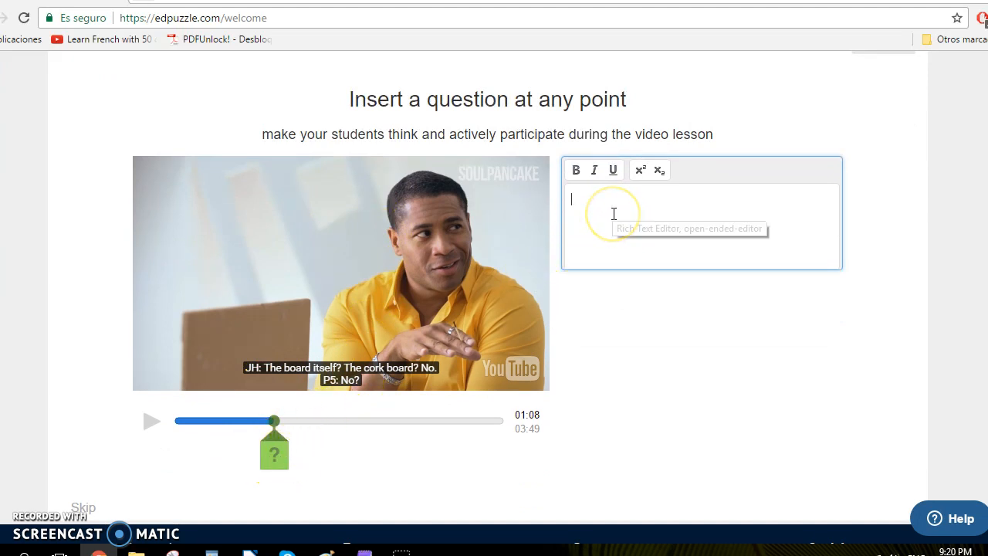
{"action": "type", "text": "What does the man mean?"}
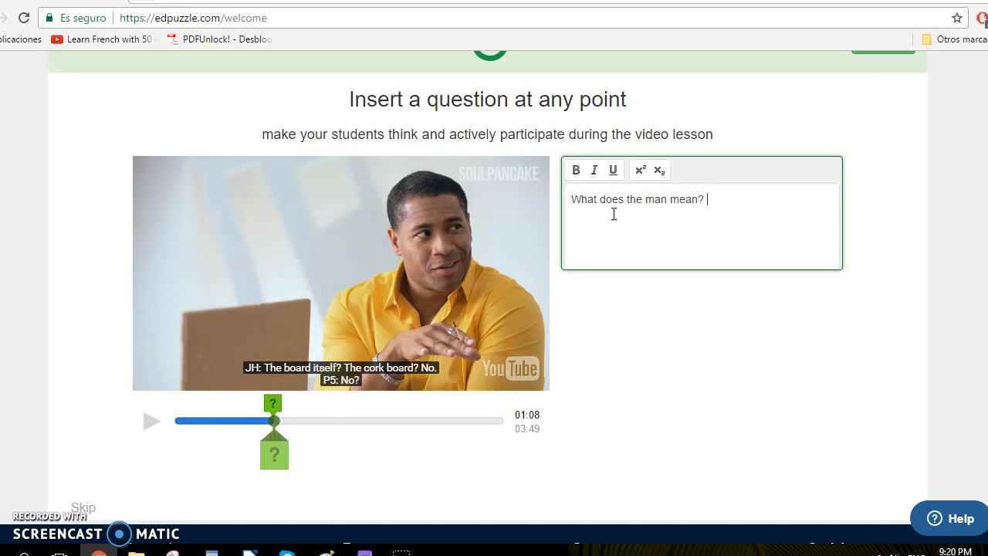
{"action": "left_click", "coordinate": [610, 219]}
{"action": "scroll", "coordinate": [636, 168], "scroll_direction": "up", "scroll_amount": 1}
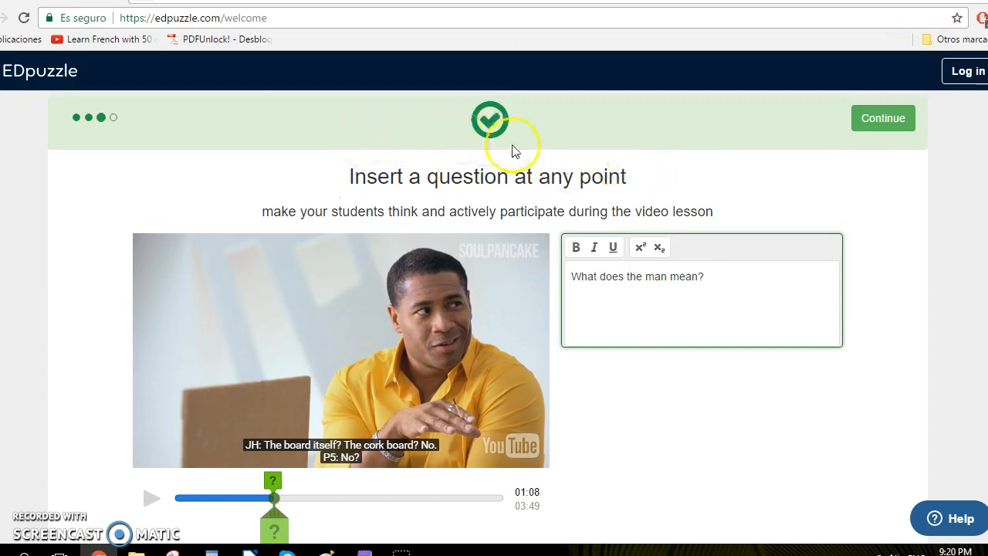
{"action": "left_click", "coordinate": [882, 118]}
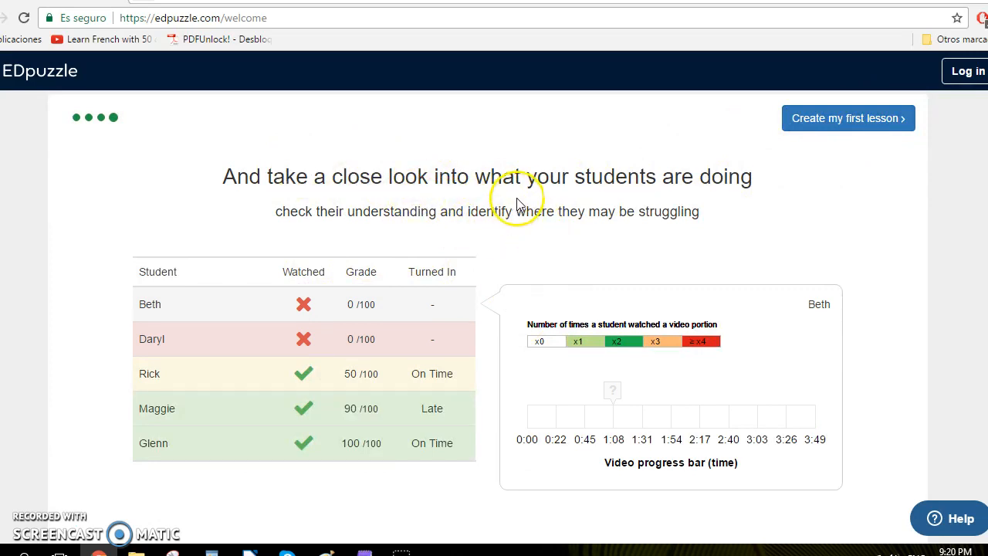
Review the student progress example and choose to create a first lesson.
{"action": "scroll", "coordinate": [513, 202], "scroll_direction": "down", "scroll_amount": 2}
{"action": "scroll", "coordinate": [513, 202], "scroll_direction": "up", "scroll_amount": 2}
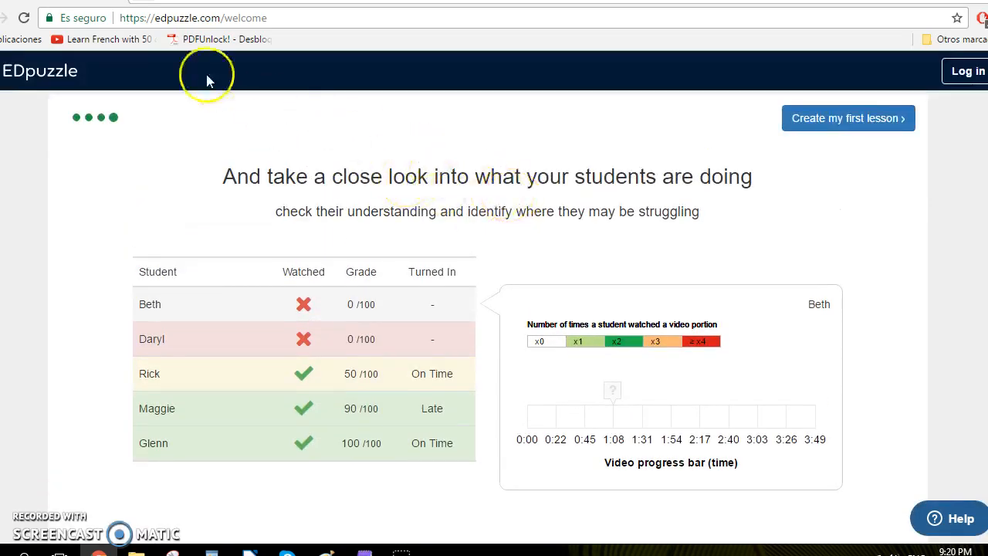
{"action": "scroll", "coordinate": [270, 189], "scroll_direction": "down", "scroll_amount": 1}
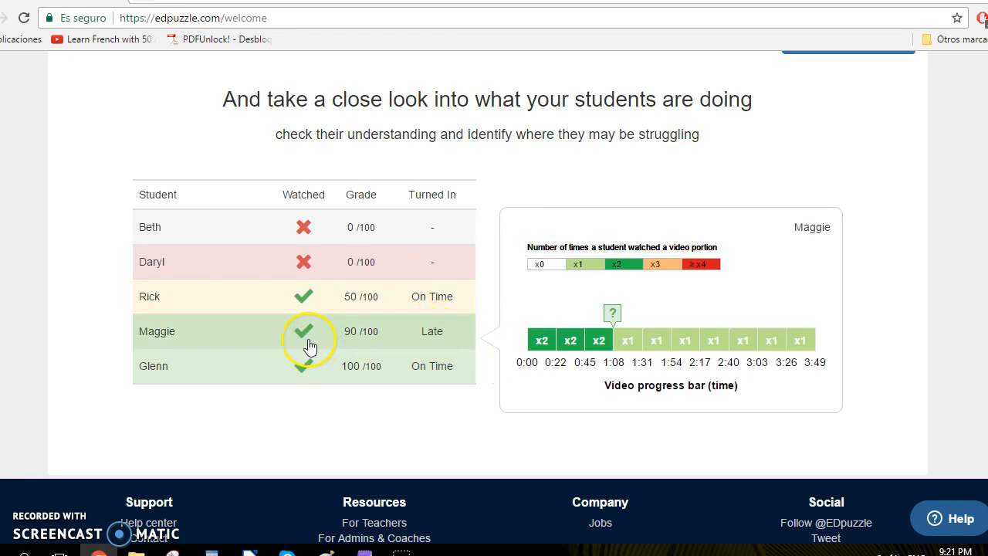
{"action": "scroll", "coordinate": [471, 249], "scroll_direction": "up", "scroll_amount": 1}
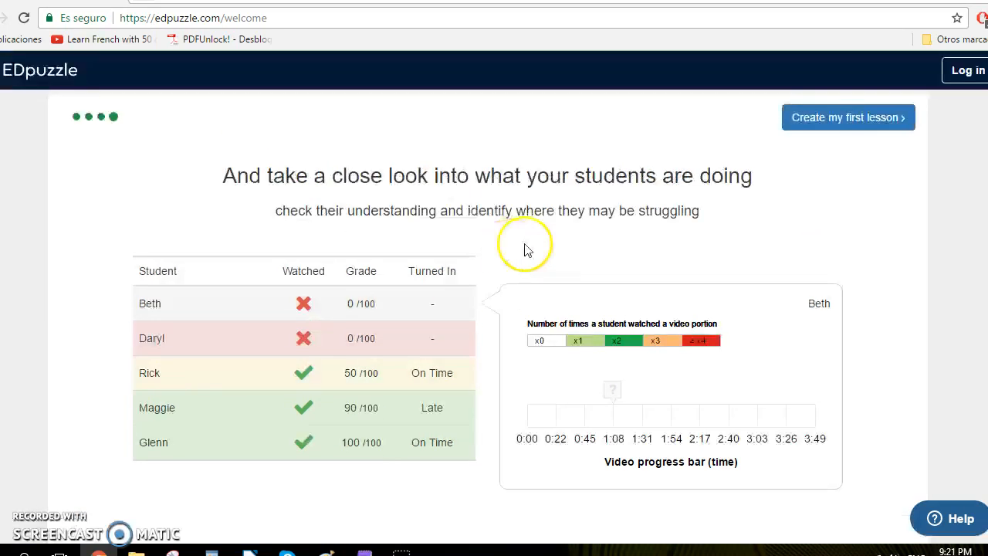
{"action": "left_click", "coordinate": [831, 122]}
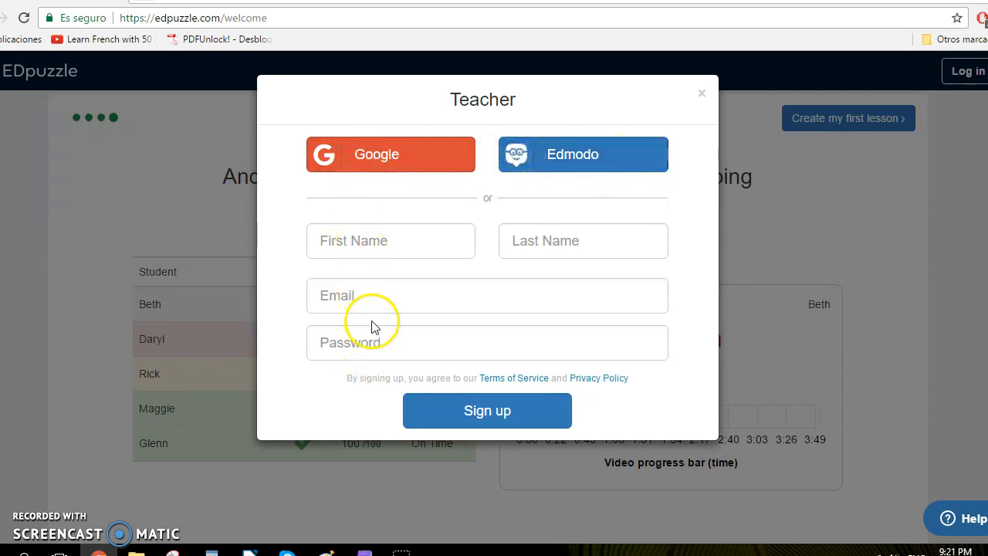
Sign up as a teacher with Google by choosing the personal Google account, then dismiss the invite tip.
{"action": "left_click", "coordinate": [381, 153]}
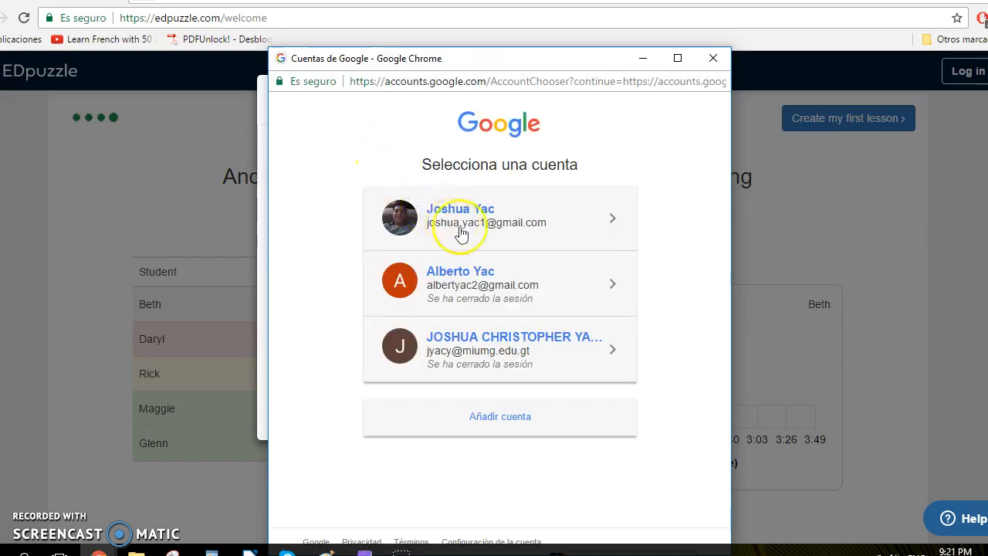
{"action": "left_click", "coordinate": [522, 222]}
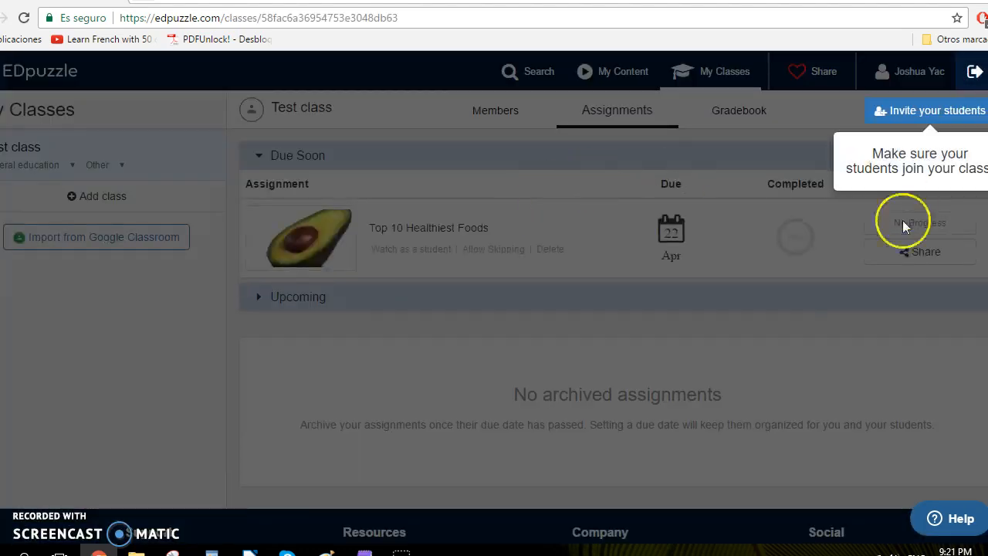
{"action": "left_click", "coordinate": [859, 346]}
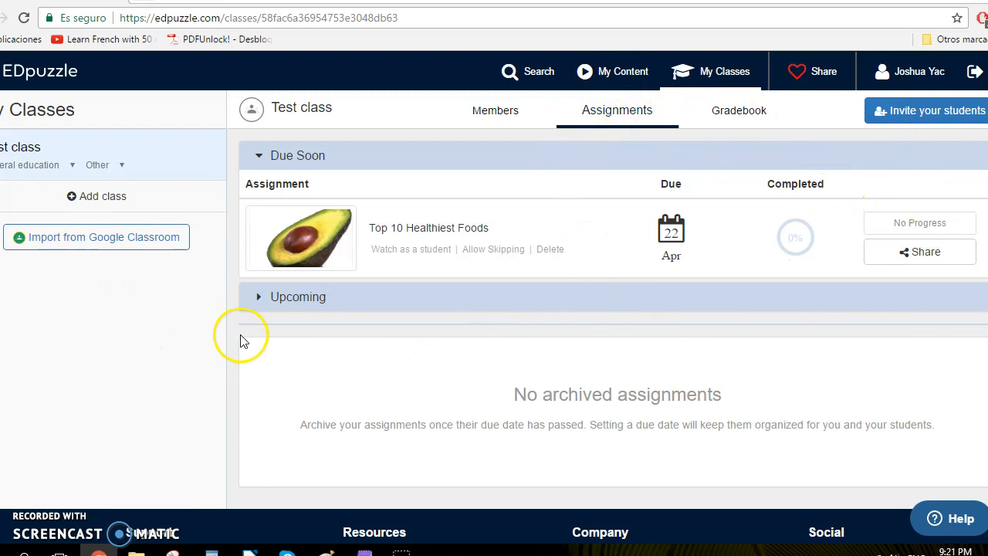
Open the video search, browse the channel list and open the National Geographic channel.
{"action": "left_click", "coordinate": [547, 82]}
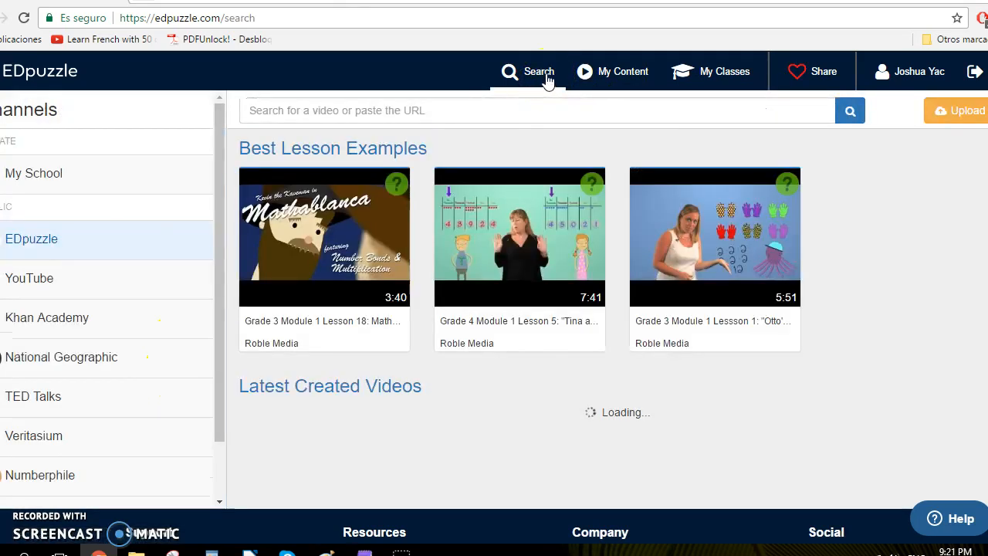
{"action": "left_click", "coordinate": [538, 73]}
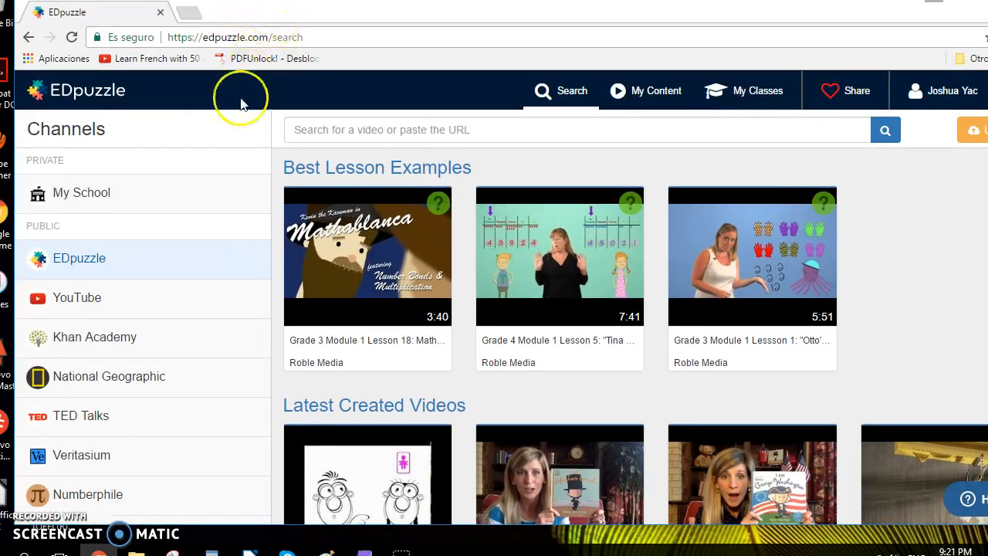
{"action": "scroll", "coordinate": [237, 194], "scroll_direction": "down", "scroll_amount": 2}
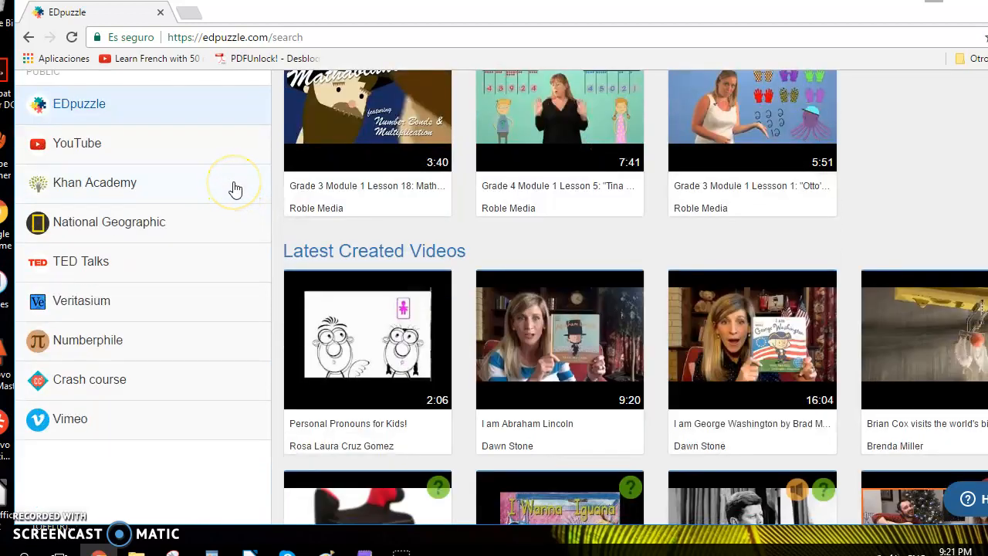
{"action": "scroll", "coordinate": [235, 189], "scroll_direction": "up", "scroll_amount": 2}
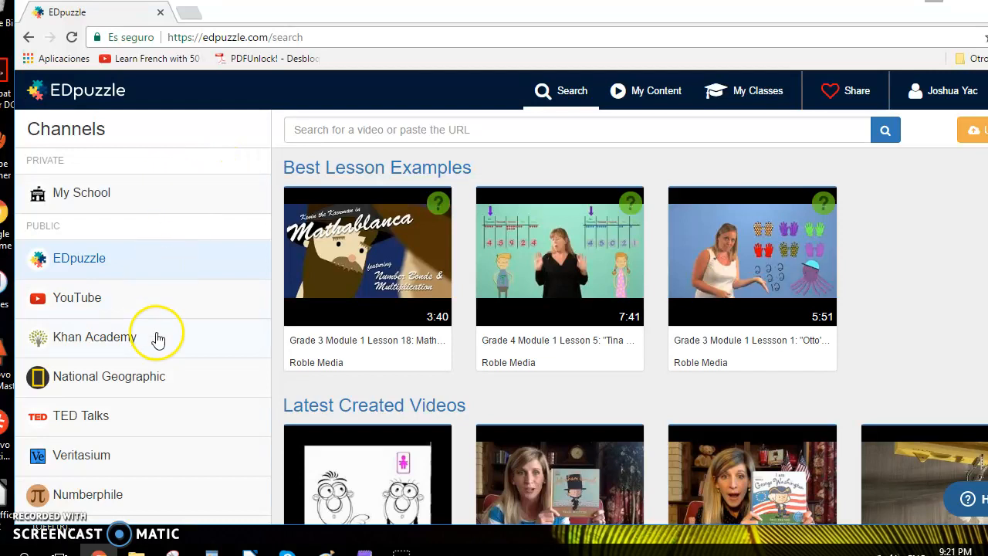
{"action": "scroll", "coordinate": [158, 316], "scroll_direction": "down", "scroll_amount": 1}
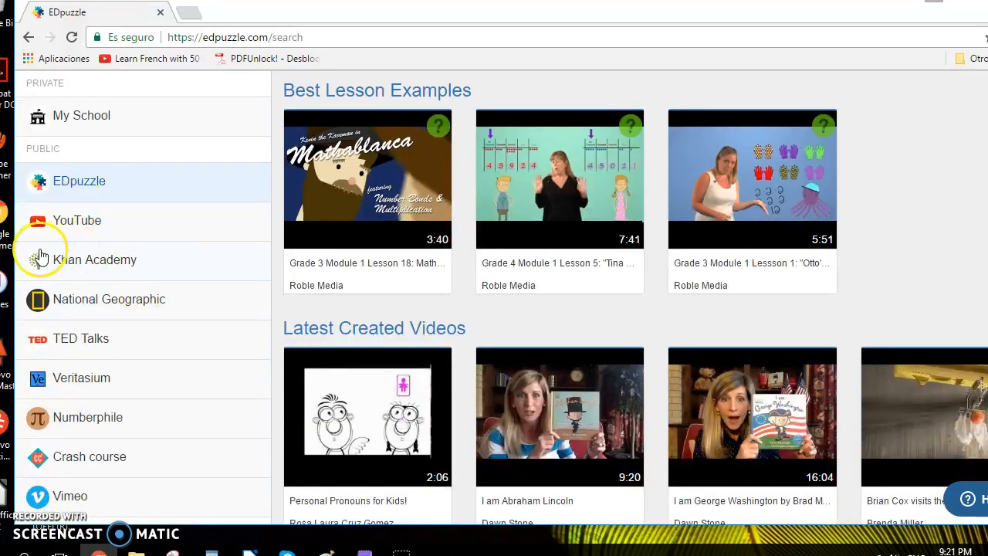
{"action": "scroll", "coordinate": [40, 257], "scroll_direction": "down", "scroll_amount": 1}
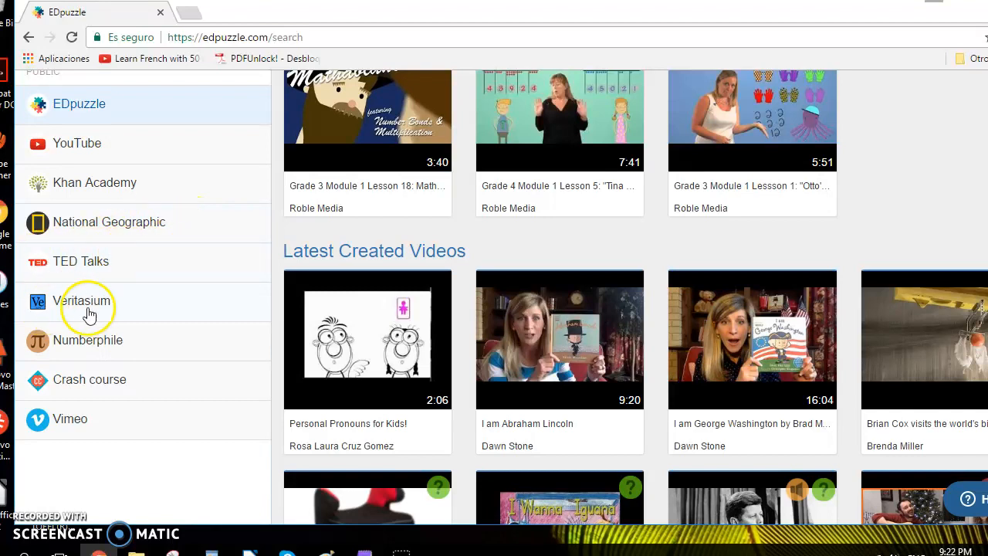
{"action": "scroll", "coordinate": [191, 299], "scroll_direction": "down", "scroll_amount": 1}
{"action": "scroll", "coordinate": [191, 299], "scroll_direction": "up", "scroll_amount": 3}
{"action": "left_click", "coordinate": [72, 376]}
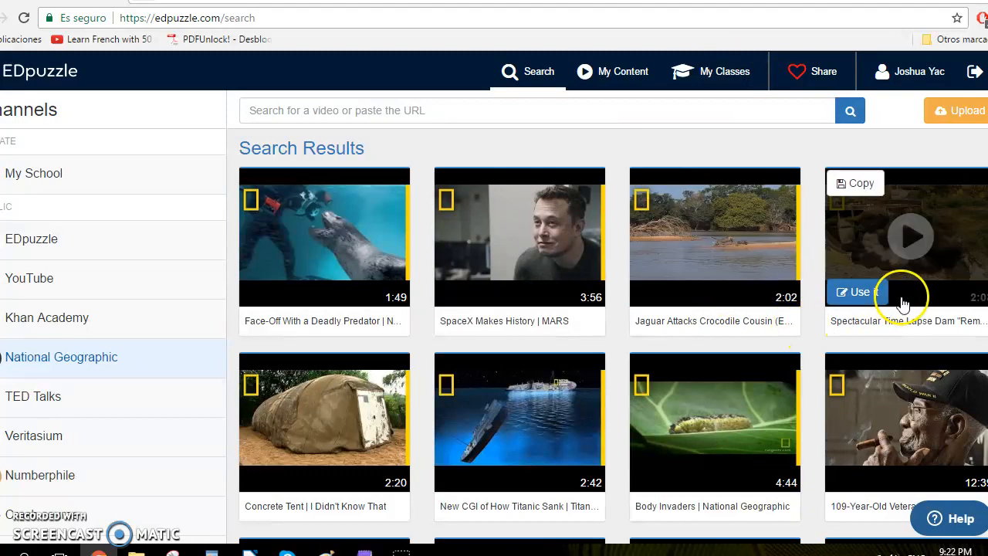
Switch to the YouTube channel, search for "Healthy food" and browse the video results.
{"action": "scroll", "coordinate": [849, 265], "scroll_direction": "down", "scroll_amount": 4}
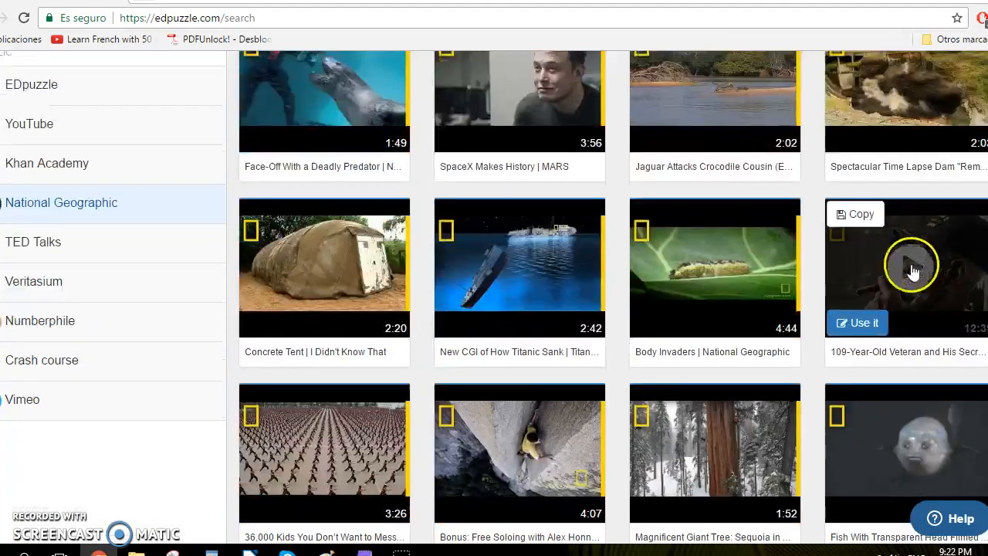
{"action": "scroll", "coordinate": [892, 275], "scroll_direction": "up", "scroll_amount": 4}
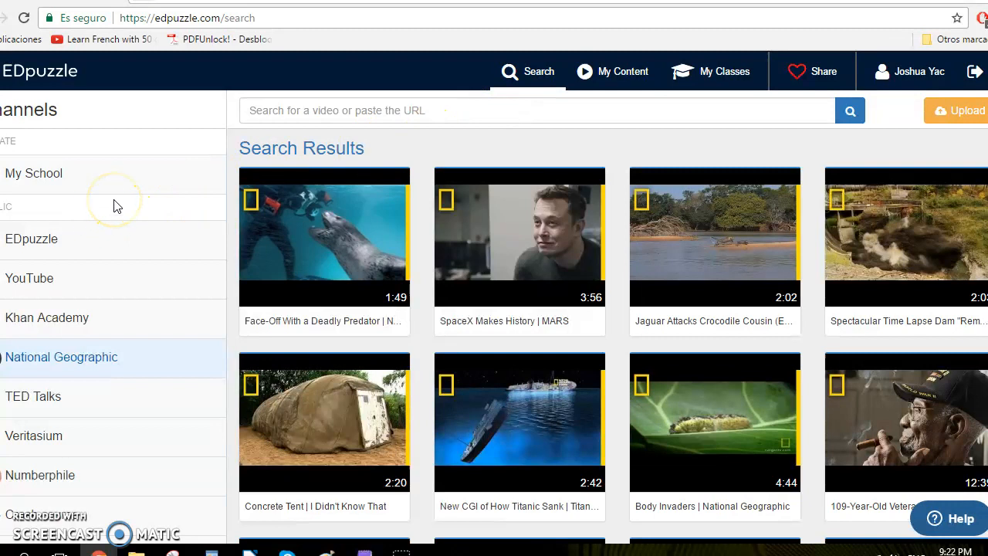
{"action": "left_click", "coordinate": [61, 278]}
{"action": "left_click", "coordinate": [302, 104]}
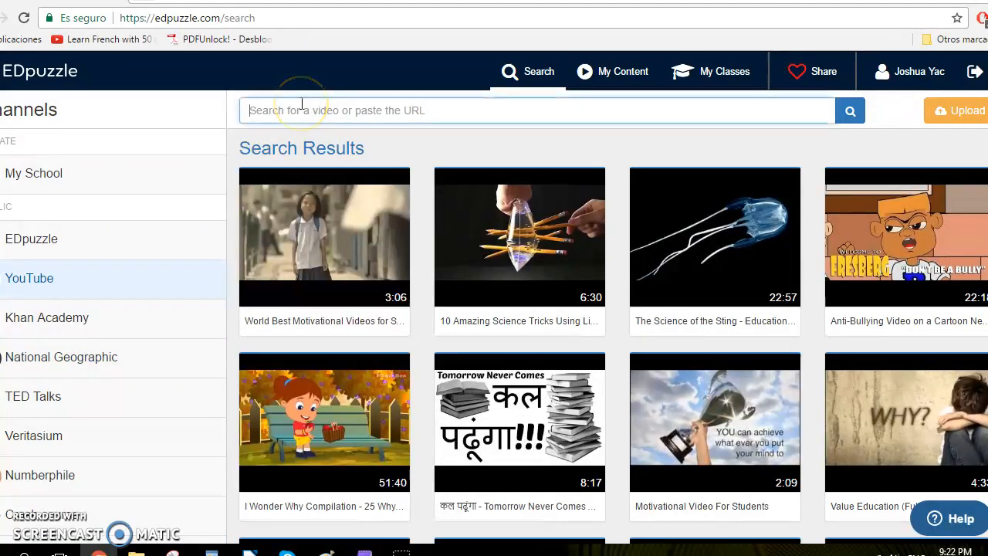
{"action": "left_click", "coordinate": [408, 108]}
{"action": "type", "text": "Healthy f"}
{"action": "type", "text": "ood"}
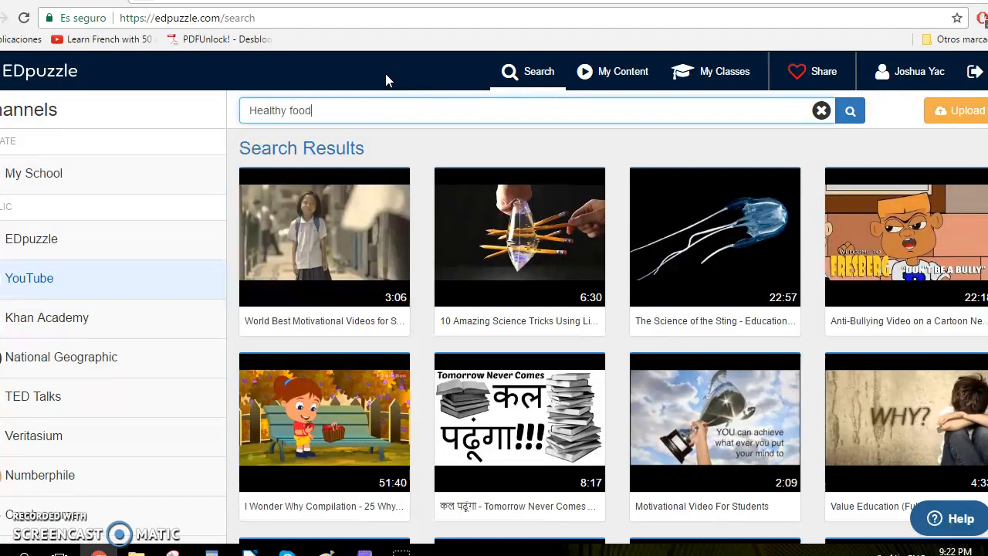
{"action": "key", "text": "Return"}
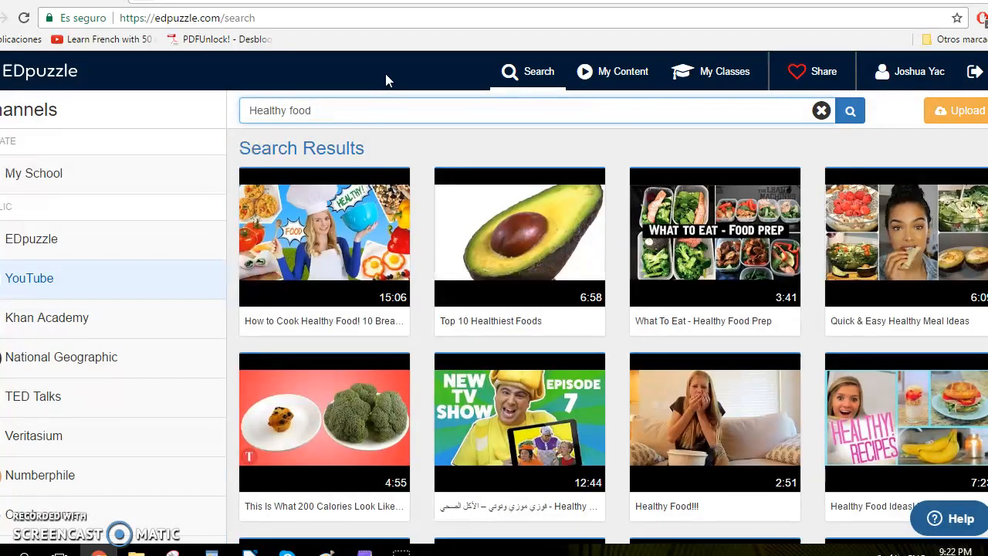
{"action": "scroll", "coordinate": [584, 198], "scroll_direction": "down", "scroll_amount": 2}
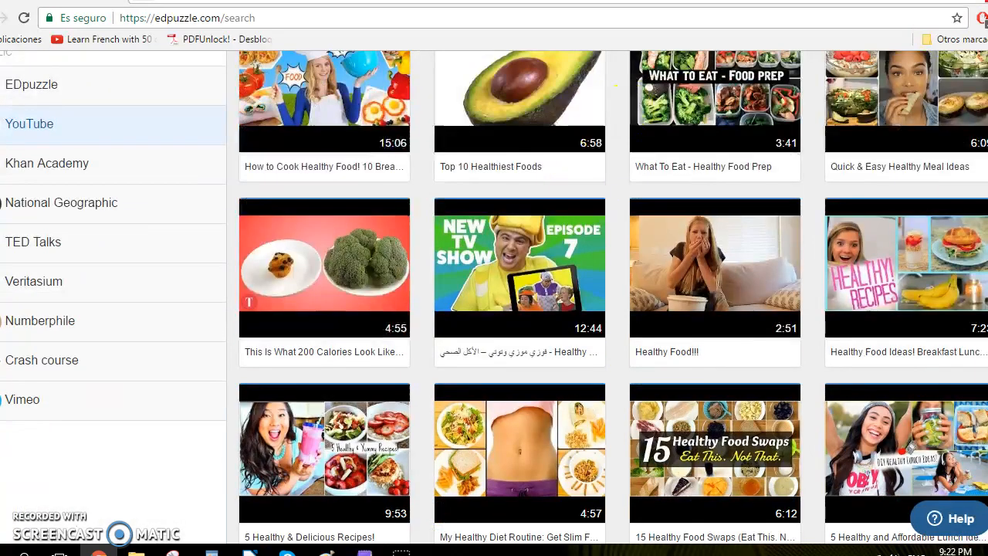
{"action": "scroll", "coordinate": [903, 162], "scroll_direction": "down", "scroll_amount": 3}
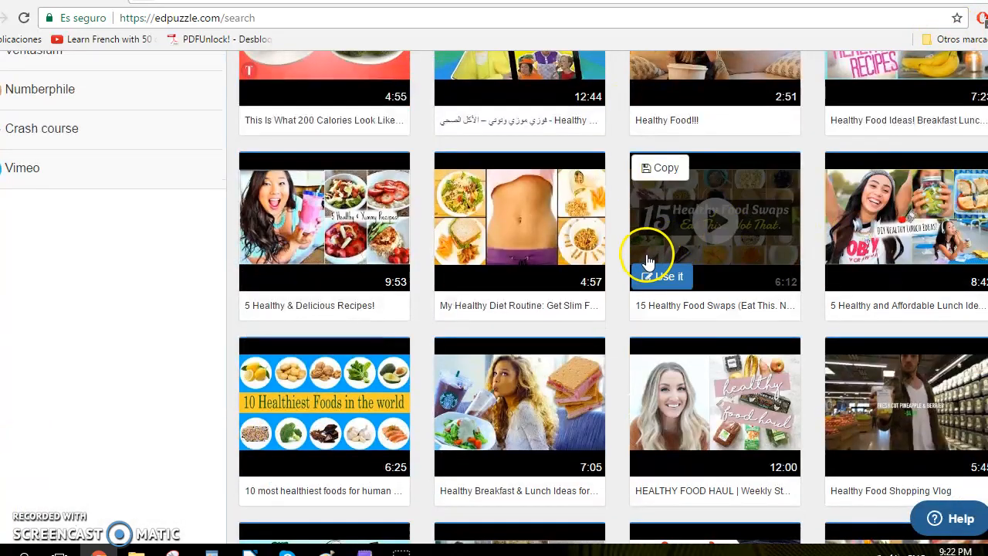
Browse the healthy food results and preview the "Top 10 Healthiest Foods" video, skipping ahead through it.
{"action": "scroll", "coordinate": [646, 261], "scroll_direction": "up", "scroll_amount": 5}
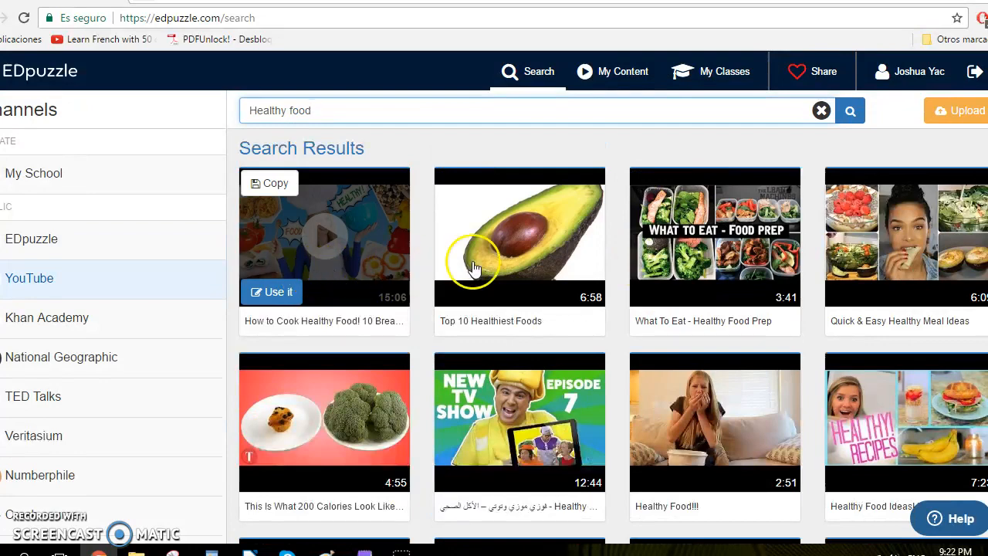
{"action": "scroll", "coordinate": [838, 297], "scroll_direction": "down", "scroll_amount": 5}
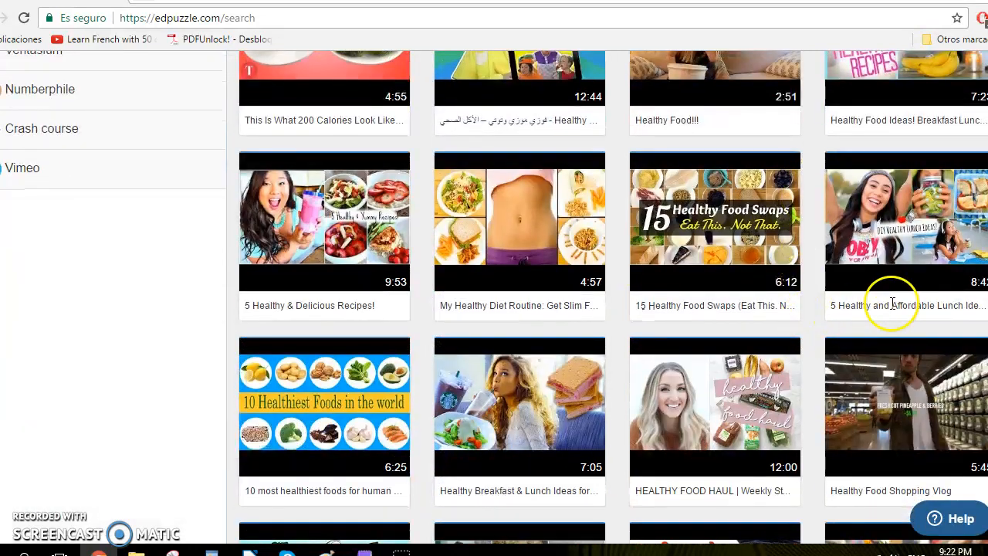
{"action": "scroll", "coordinate": [893, 302], "scroll_direction": "down", "scroll_amount": 3}
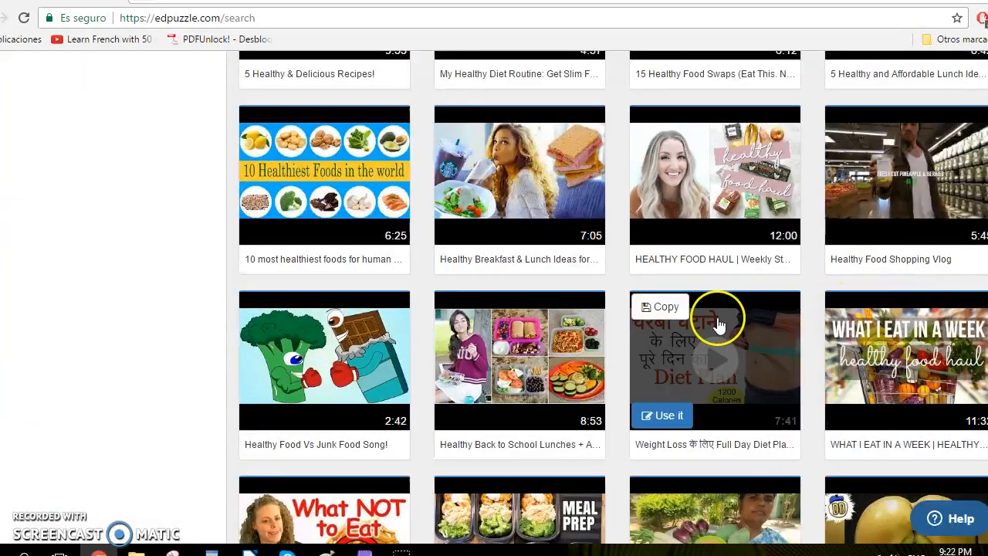
{"action": "scroll", "coordinate": [681, 320], "scroll_direction": "up", "scroll_amount": 7}
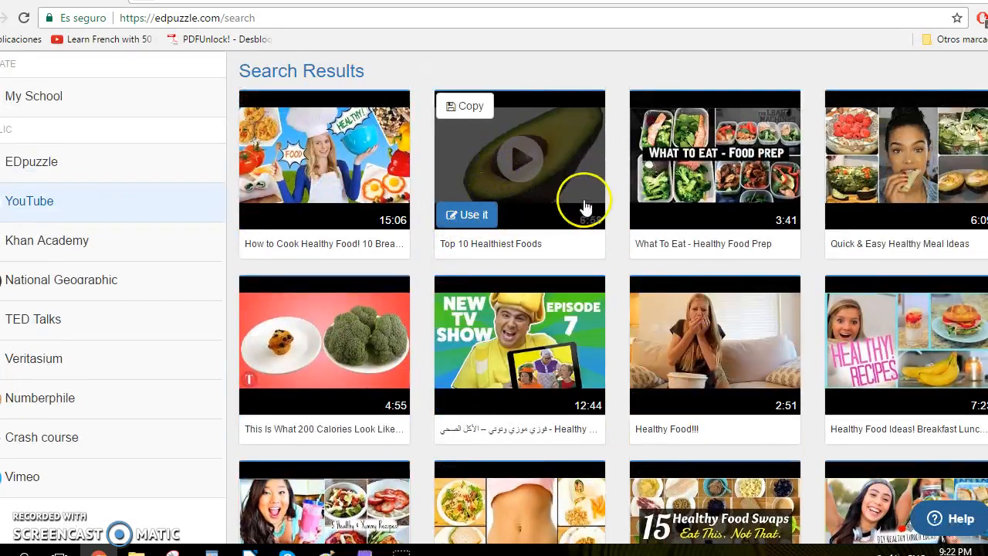
{"action": "left_click", "coordinate": [566, 150]}
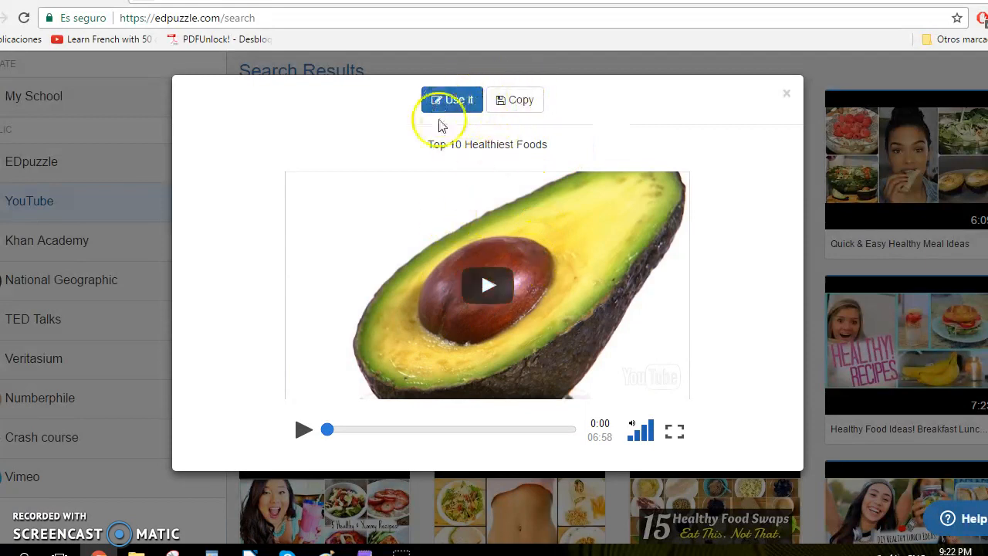
{"action": "left_click", "coordinate": [303, 431]}
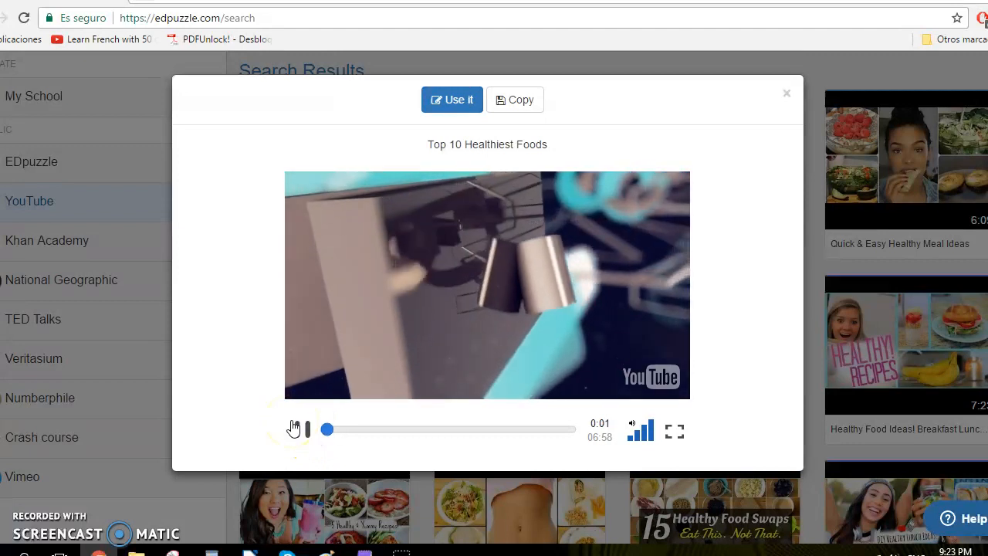
{"action": "left_click", "coordinate": [631, 439]}
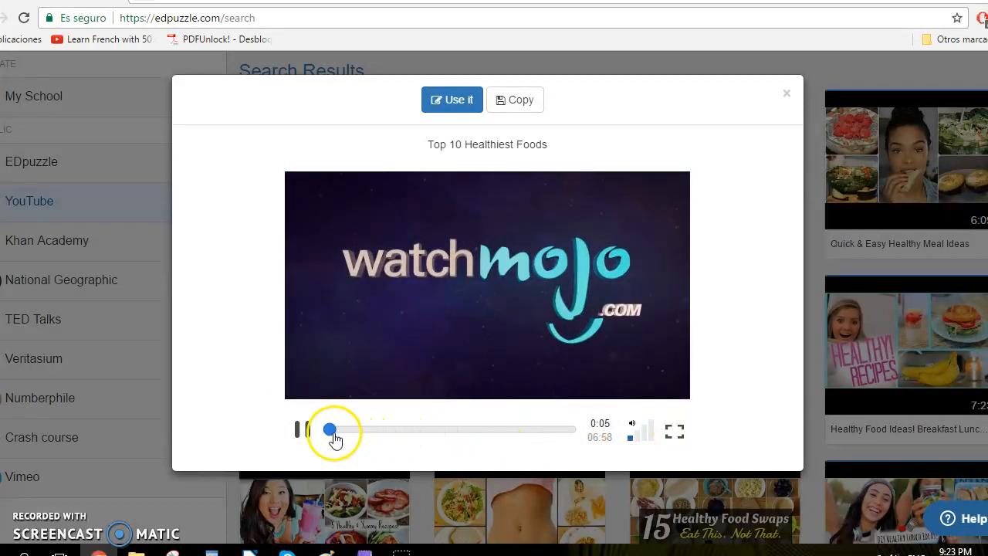
{"action": "left_click_drag", "start_coordinate": [332, 432], "coordinate": [461, 433]}
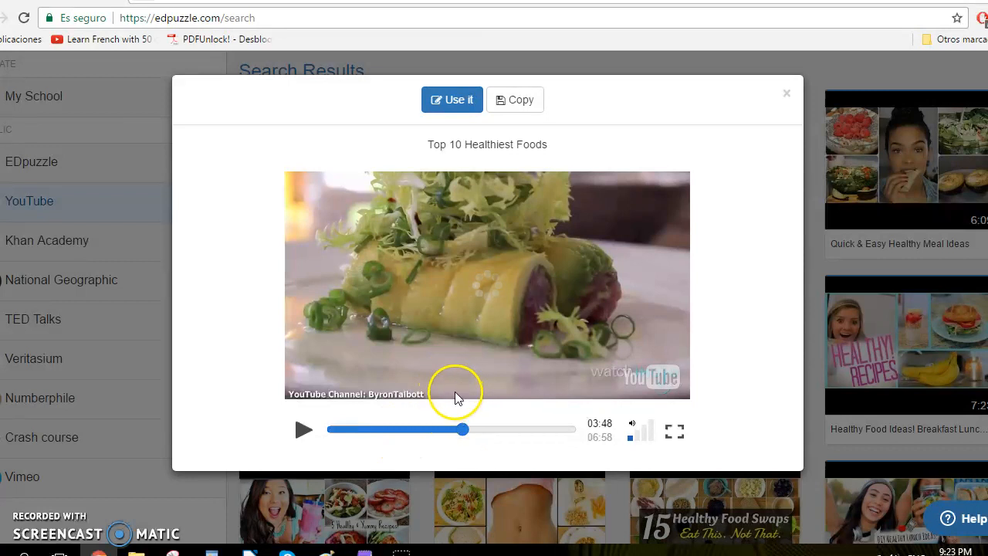
{"action": "left_click", "coordinate": [504, 332]}
{"action": "left_click", "coordinate": [305, 434]}
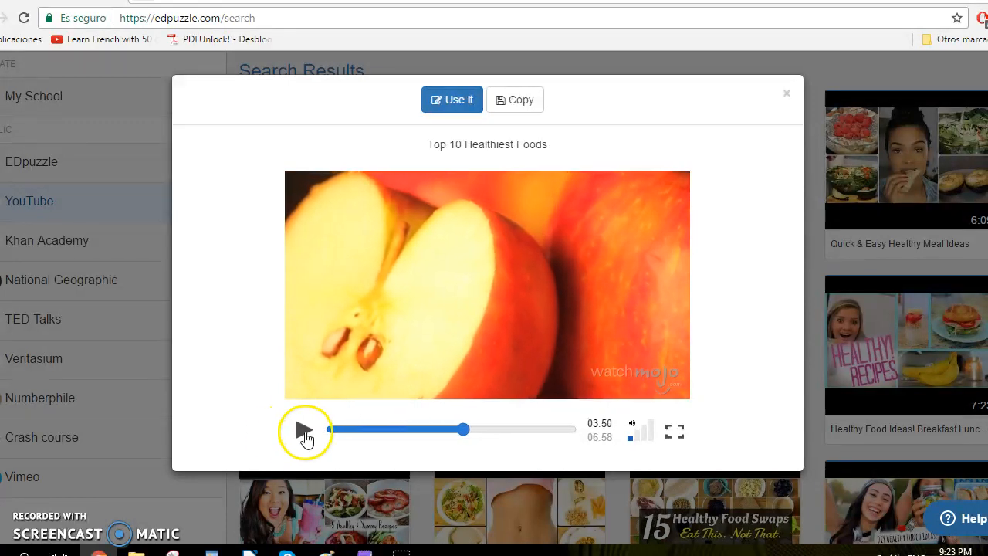
Choose to use the "Top 10 Healthiest Foods" video and play its opening in the editor.
{"action": "left_click", "coordinate": [450, 97]}
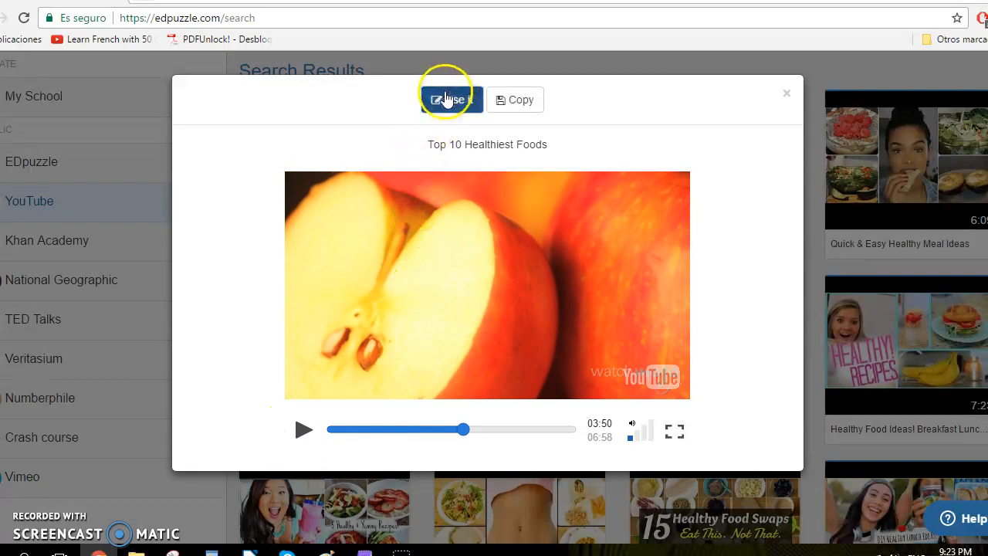
{"action": "scroll", "coordinate": [397, 146], "scroll_direction": "down", "scroll_amount": 2}
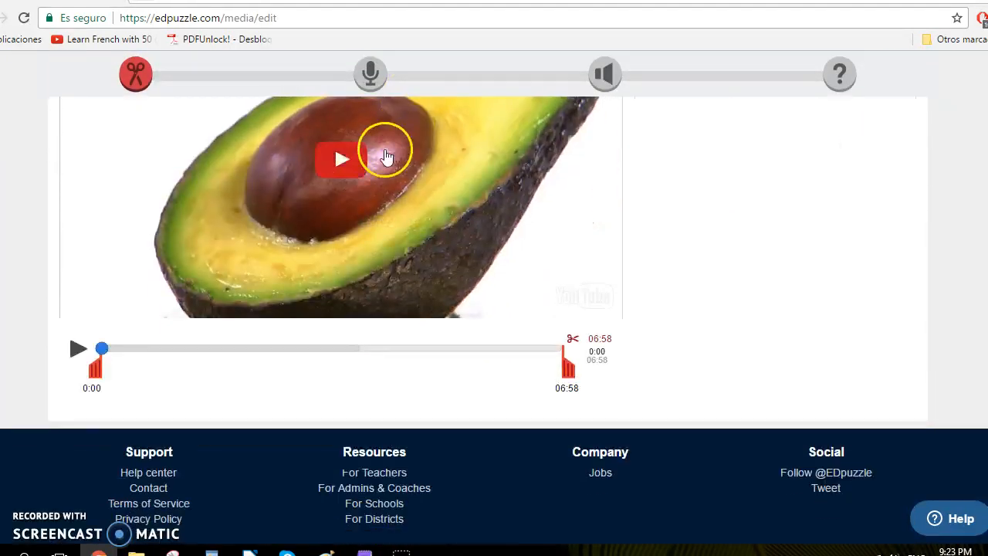
{"action": "scroll", "coordinate": [375, 200], "scroll_direction": "up", "scroll_amount": 2}
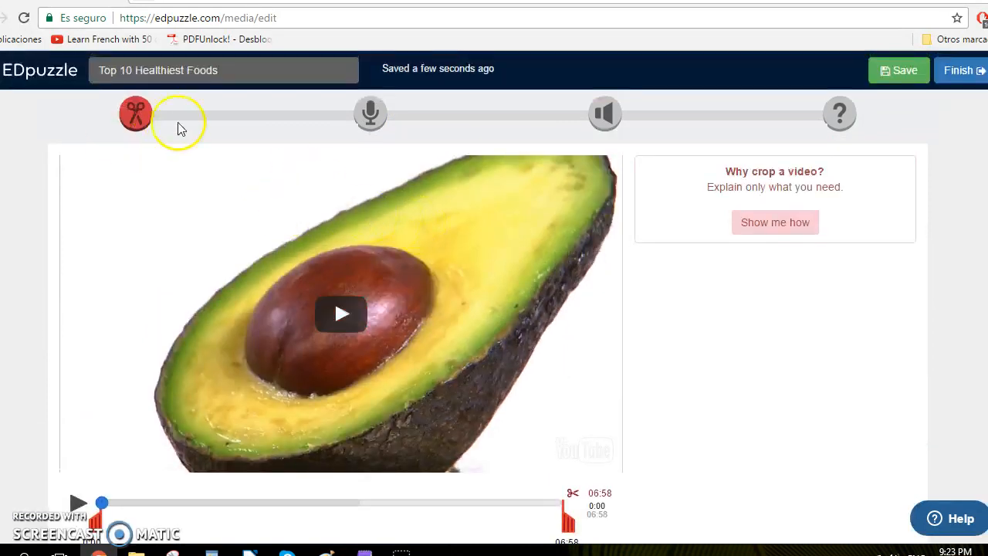
{"action": "scroll", "coordinate": [320, 265], "scroll_direction": "down", "scroll_amount": 2}
{"action": "scroll", "coordinate": [326, 248], "scroll_direction": "up", "scroll_amount": 1}
{"action": "left_click", "coordinate": [326, 247]}
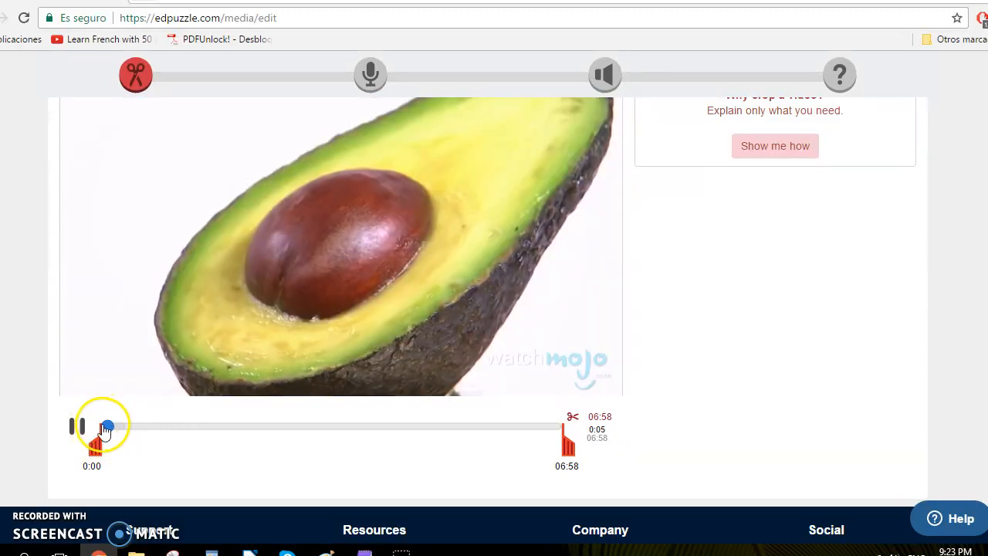
{"action": "left_click", "coordinate": [79, 426]}
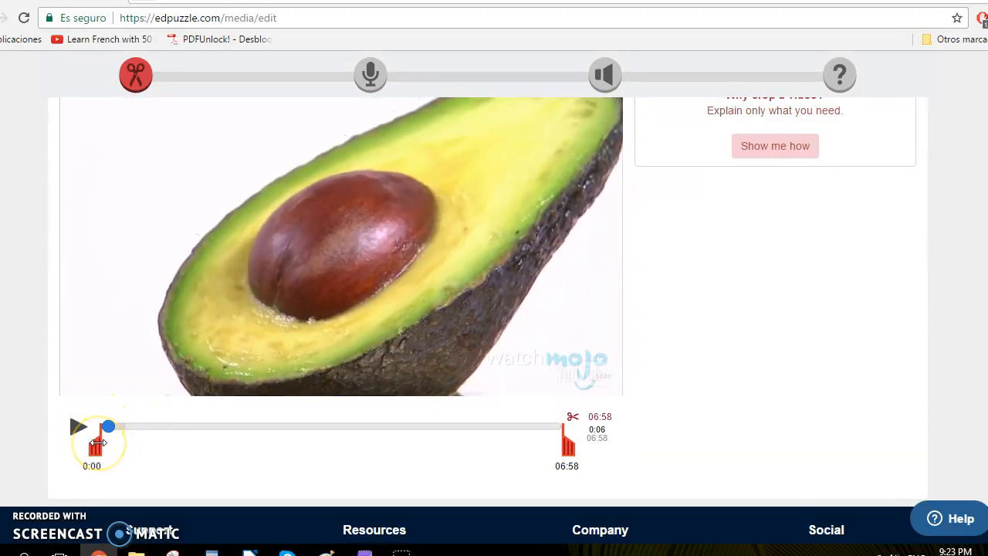
Crop the video to start at 0:06 and end at about 3:15.
{"action": "left_click_drag", "start_coordinate": [97, 446], "coordinate": [100, 449]}
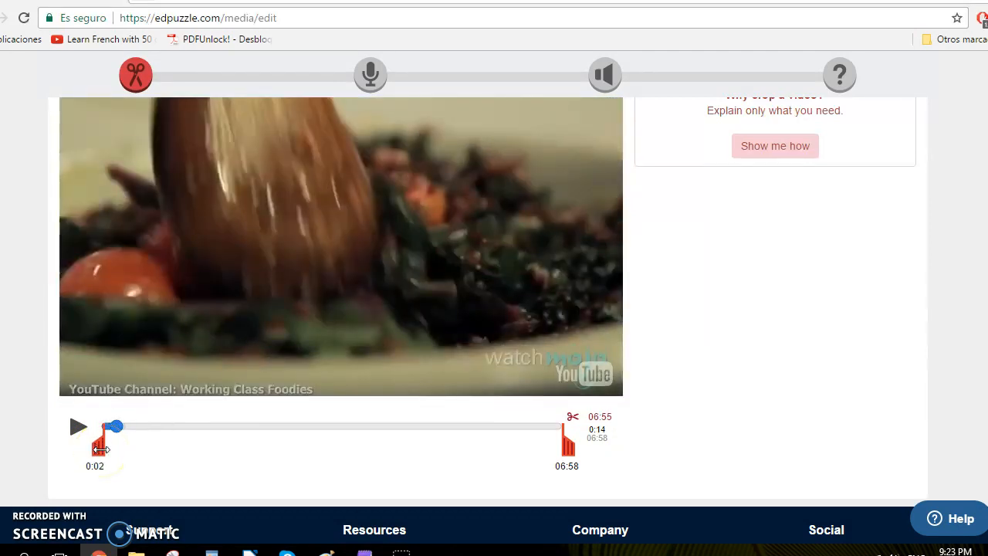
{"action": "left_click_drag", "start_coordinate": [113, 434], "coordinate": [107, 432]}
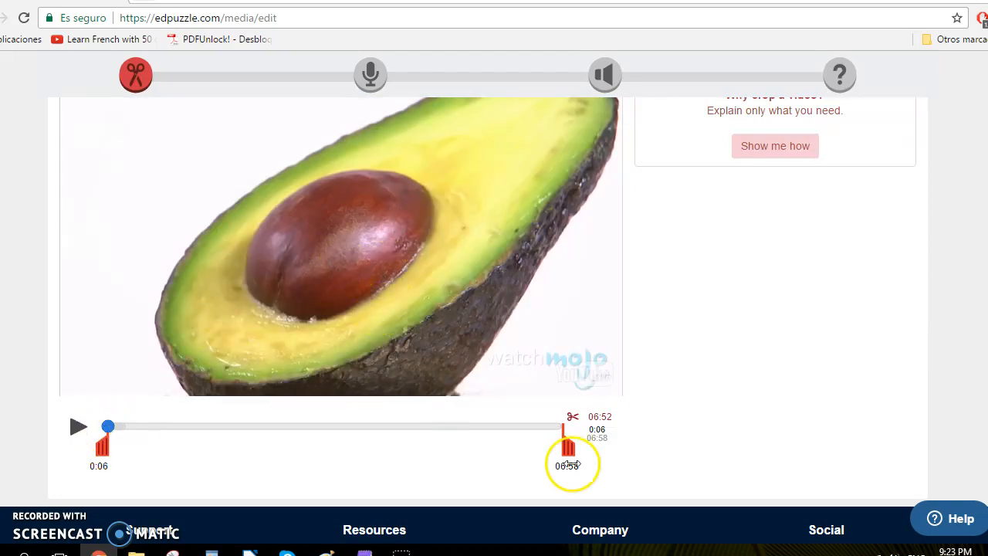
{"action": "left_click_drag", "start_coordinate": [570, 453], "coordinate": [323, 448]}
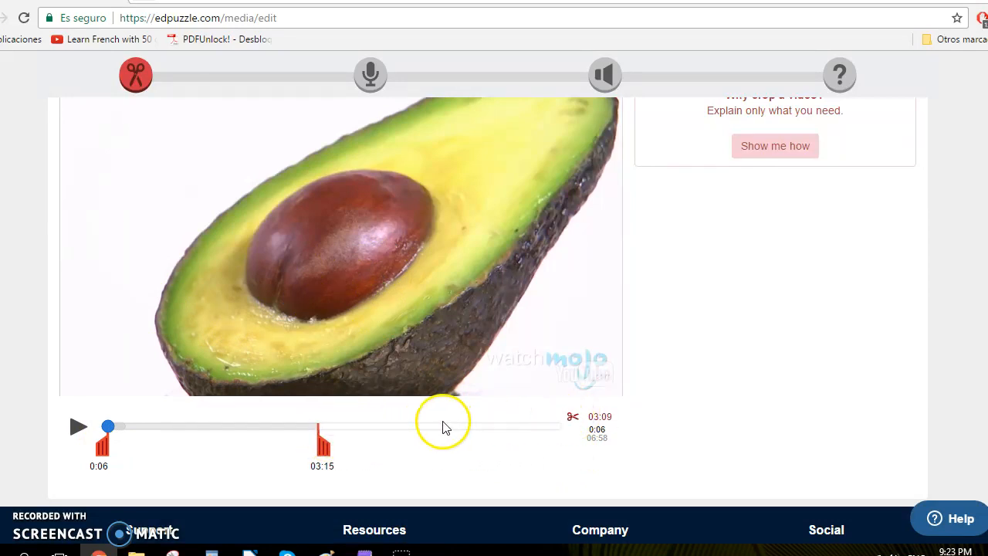
Scrub through the cropped clip and move the crop end to about 1:18.
{"action": "left_click", "coordinate": [268, 427]}
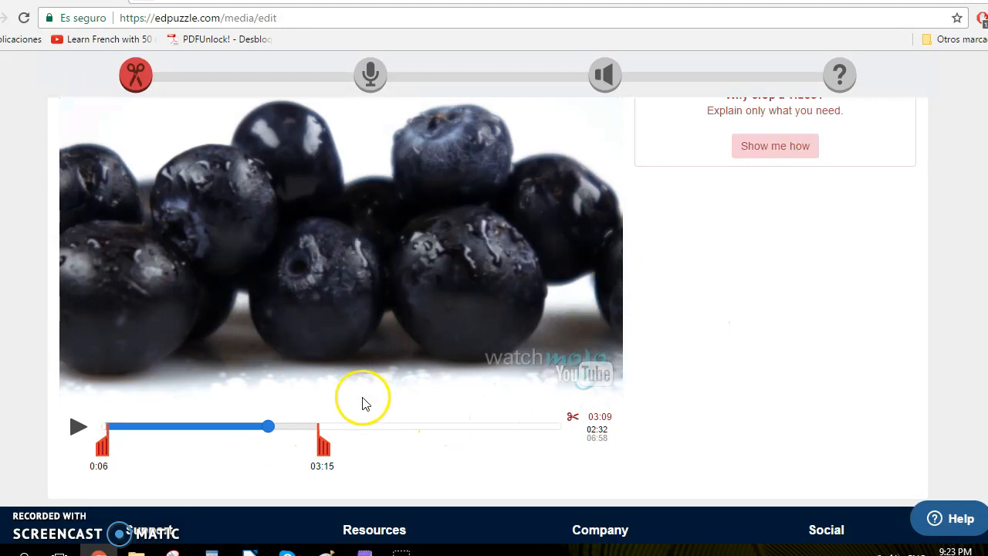
{"action": "left_click_drag", "start_coordinate": [270, 434], "coordinate": [189, 440]}
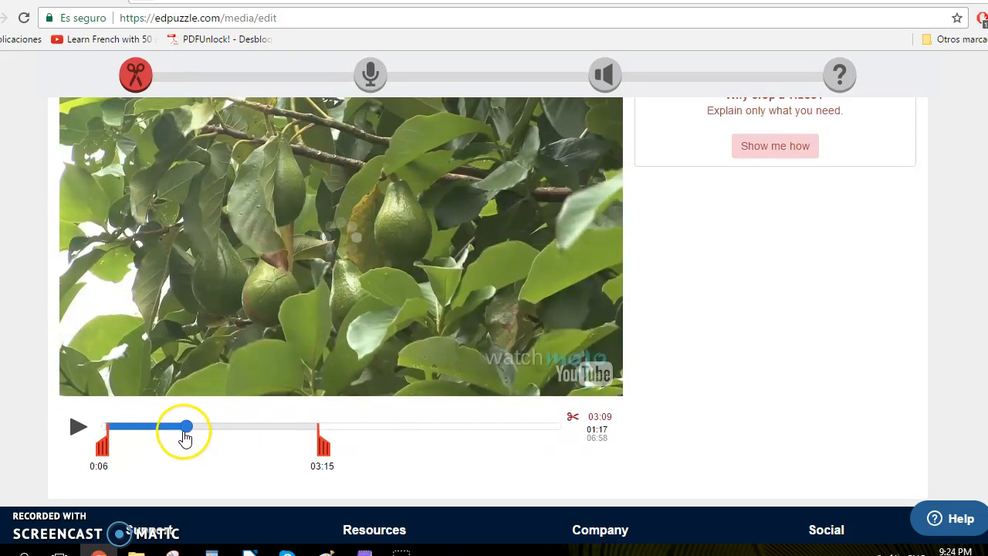
{"action": "left_click", "coordinate": [76, 434]}
{"action": "left_click", "coordinate": [75, 436]}
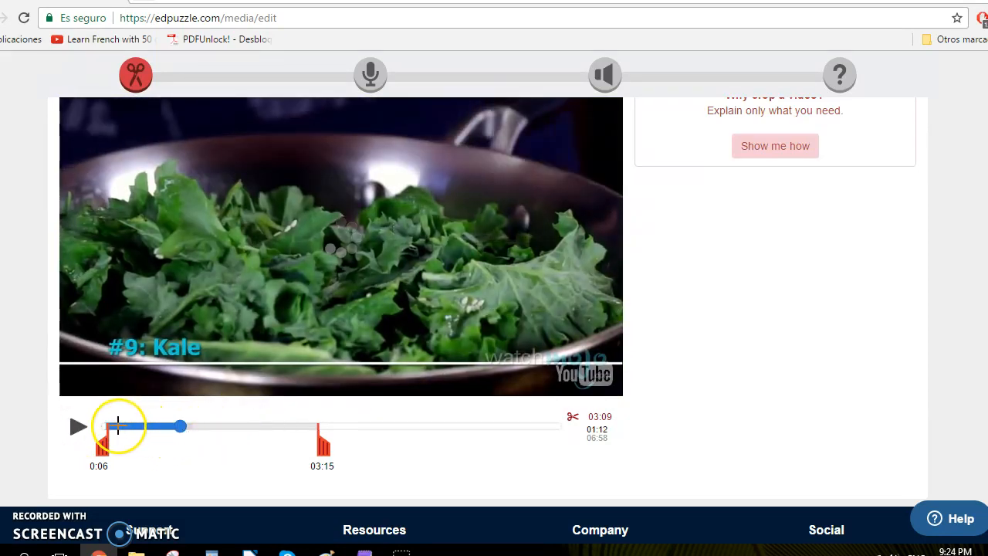
{"action": "left_click_drag", "start_coordinate": [321, 447], "coordinate": [191, 448]}
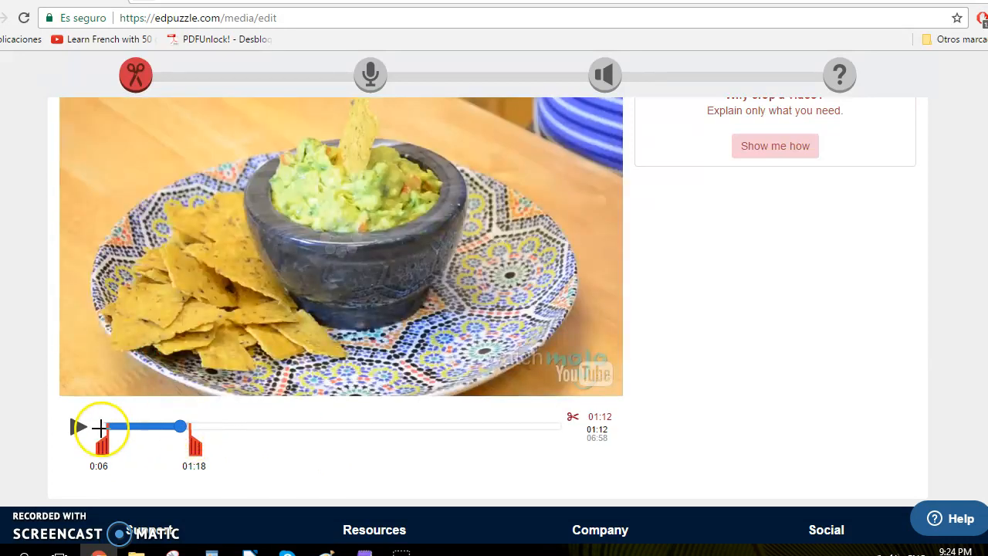
Open the Audio Track step of the video editor.
{"action": "scroll", "coordinate": [386, 408], "scroll_direction": "up", "scroll_amount": 1}
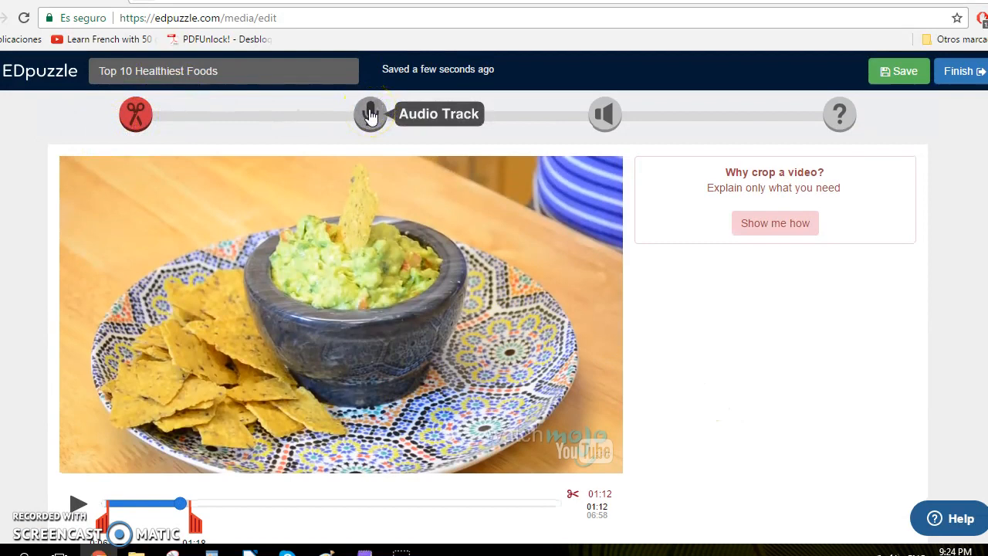
{"action": "left_click", "coordinate": [370, 114]}
{"action": "scroll", "coordinate": [456, 208], "scroll_direction": "down", "scroll_amount": 2}
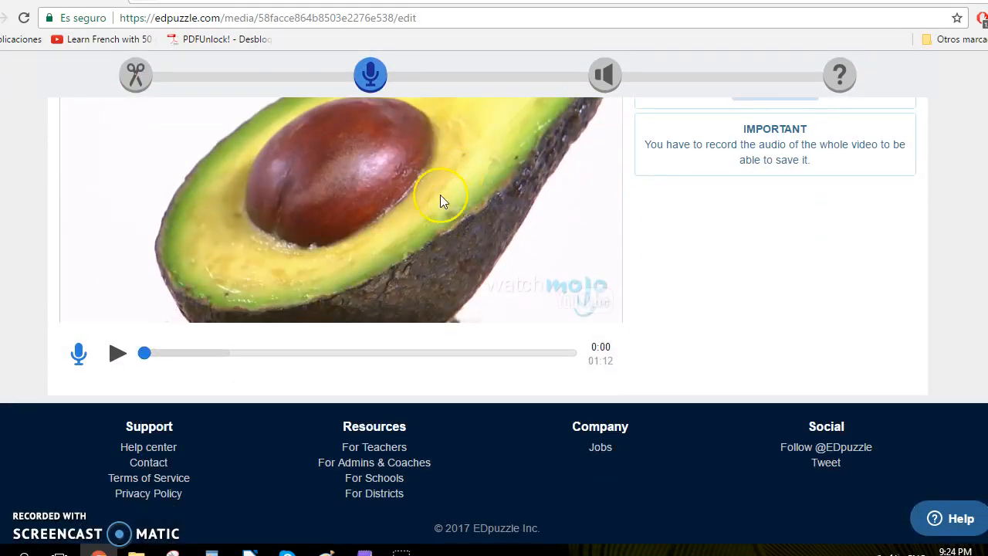
Record a short audio narration over the video's opening, then remove the last recording.
{"action": "scroll", "coordinate": [361, 304], "scroll_direction": "up", "scroll_amount": 2}
{"action": "scroll", "coordinate": [361, 304], "scroll_direction": "down", "scroll_amount": 2}
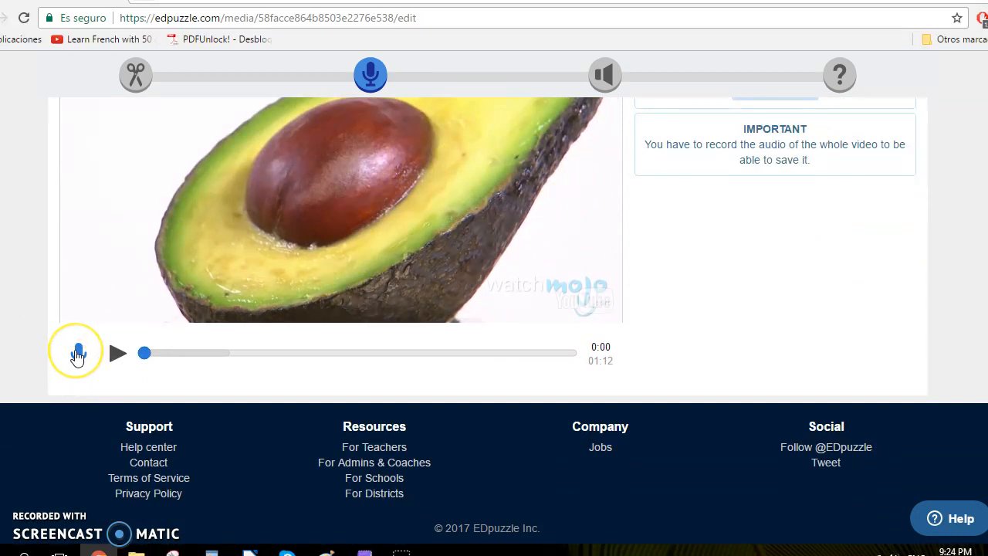
{"action": "left_click", "coordinate": [78, 355]}
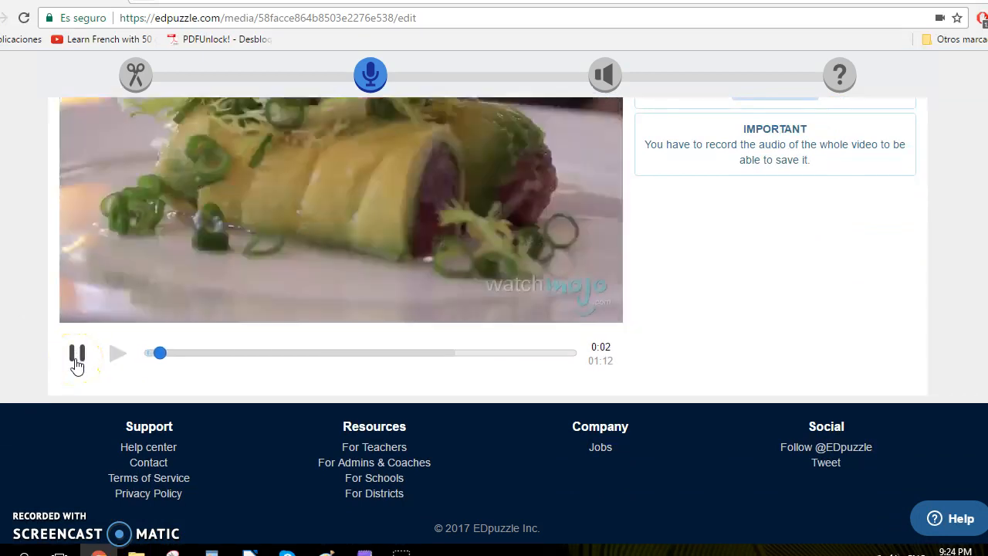
{"action": "scroll", "coordinate": [574, 340], "scroll_direction": "up", "scroll_amount": 2}
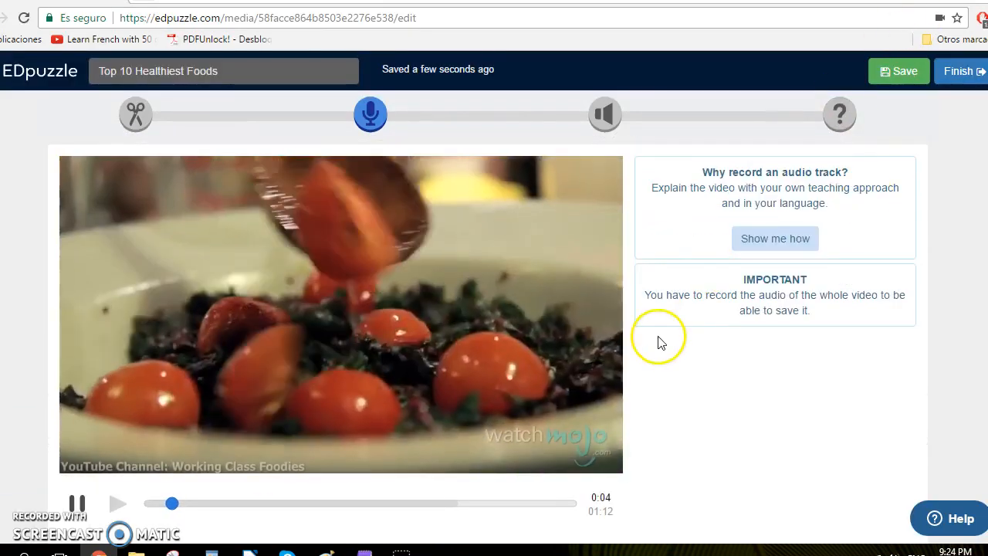
{"action": "scroll", "coordinate": [633, 342], "scroll_direction": "down", "scroll_amount": 1}
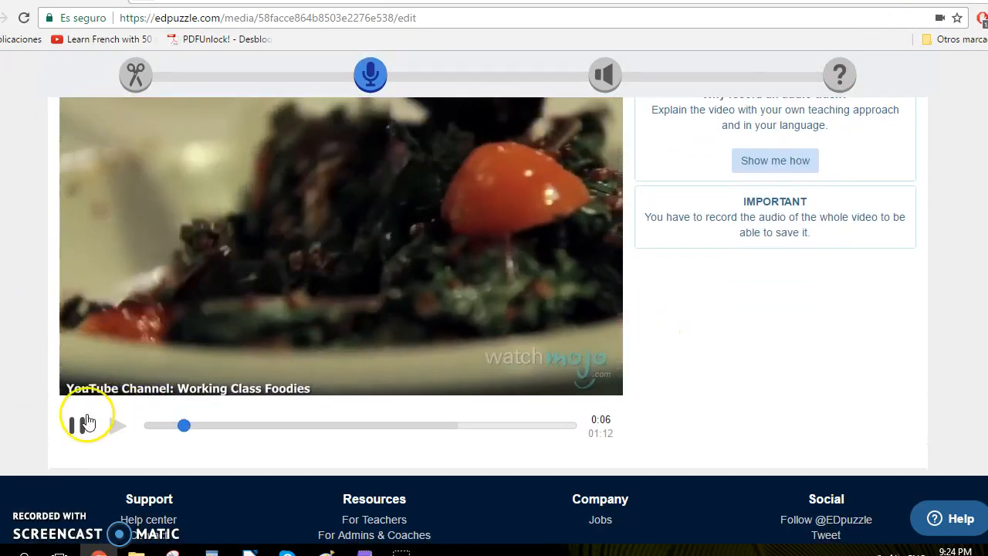
{"action": "left_click", "coordinate": [77, 425]}
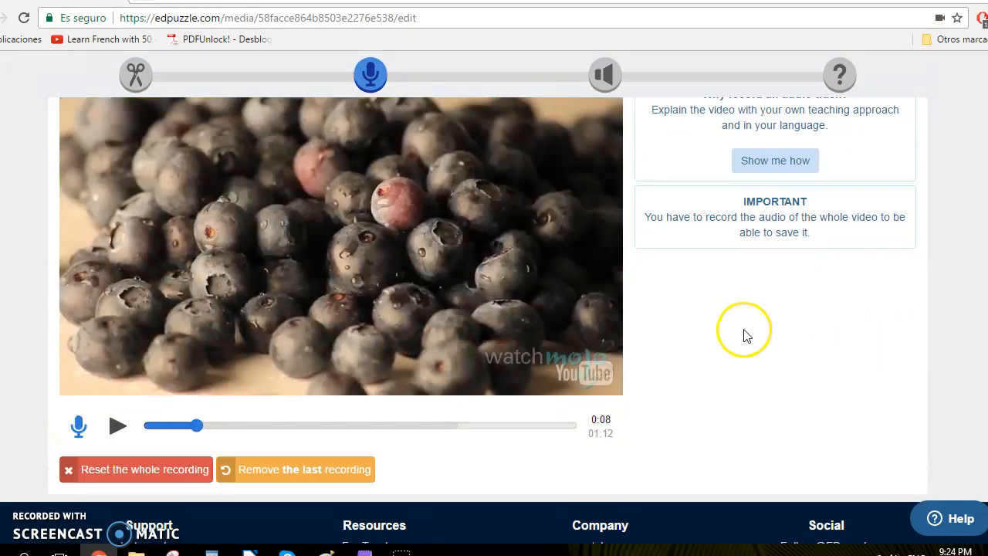
{"action": "scroll", "coordinate": [738, 341], "scroll_direction": "up", "scroll_amount": 1}
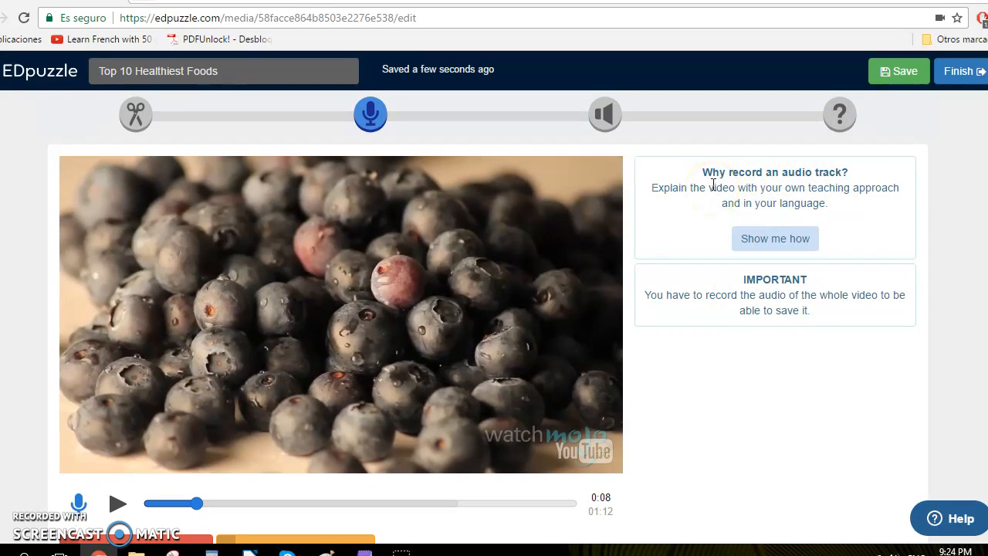
{"action": "scroll", "coordinate": [712, 187], "scroll_direction": "down", "scroll_amount": 1}
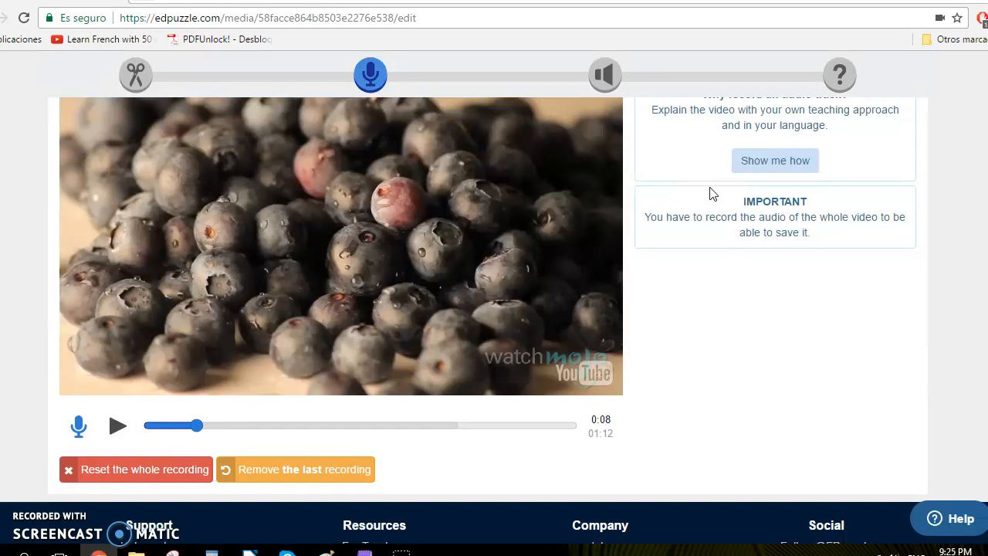
{"action": "scroll", "coordinate": [712, 193], "scroll_direction": "up", "scroll_amount": 1}
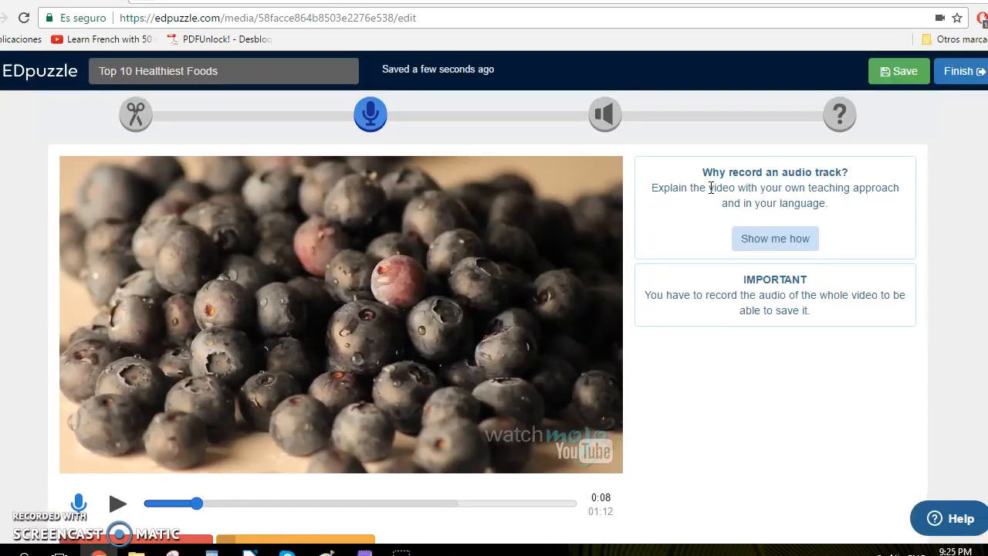
{"action": "scroll", "coordinate": [712, 187], "scroll_direction": "down", "scroll_amount": 1}
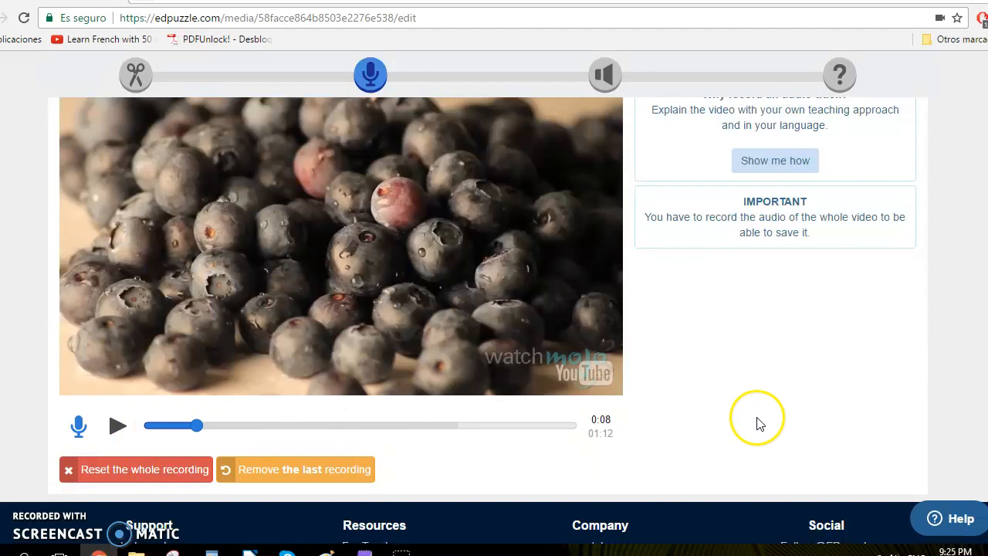
{"action": "left_click", "coordinate": [262, 472]}
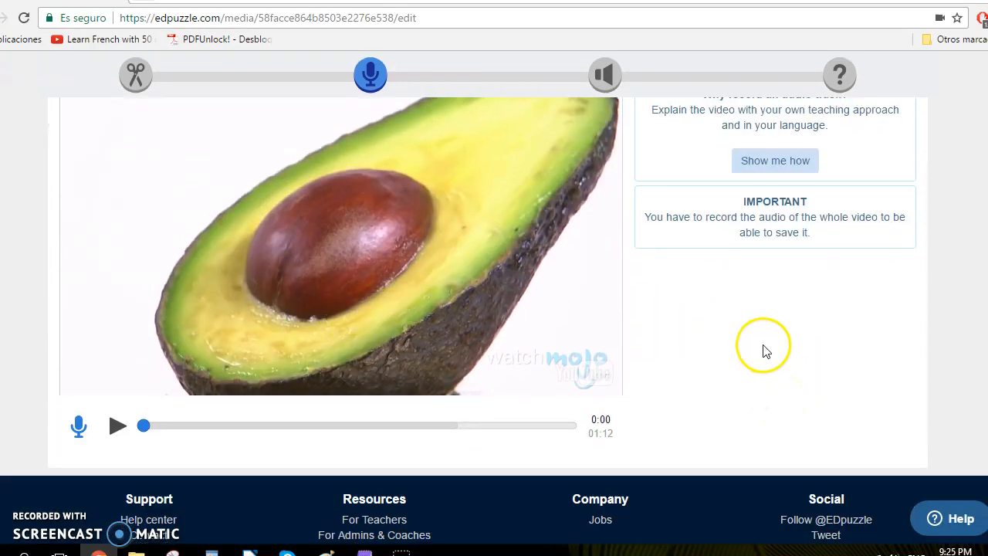
Open the Audio Notes step of the video editor.
{"action": "scroll", "coordinate": [763, 348], "scroll_direction": "up", "scroll_amount": 1}
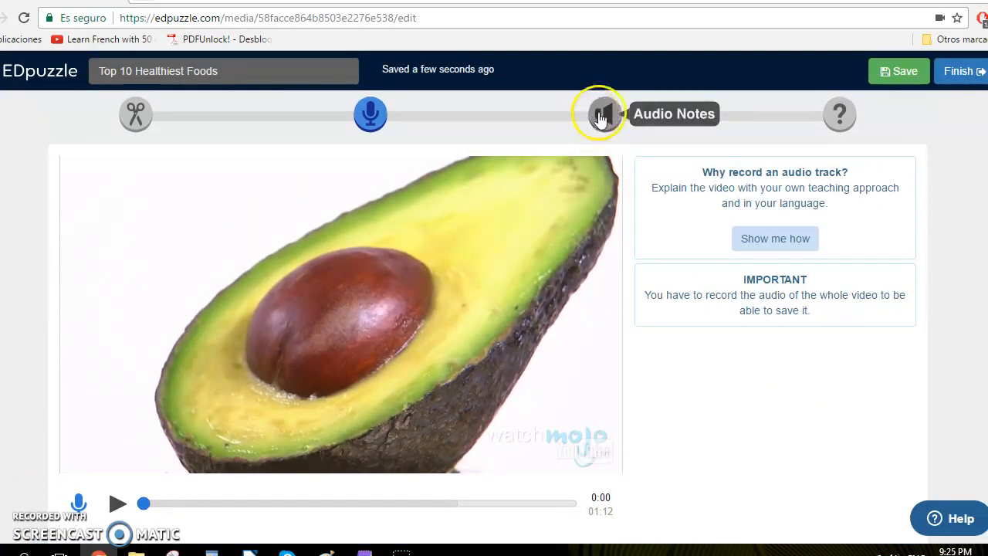
{"action": "left_click", "coordinate": [602, 116]}
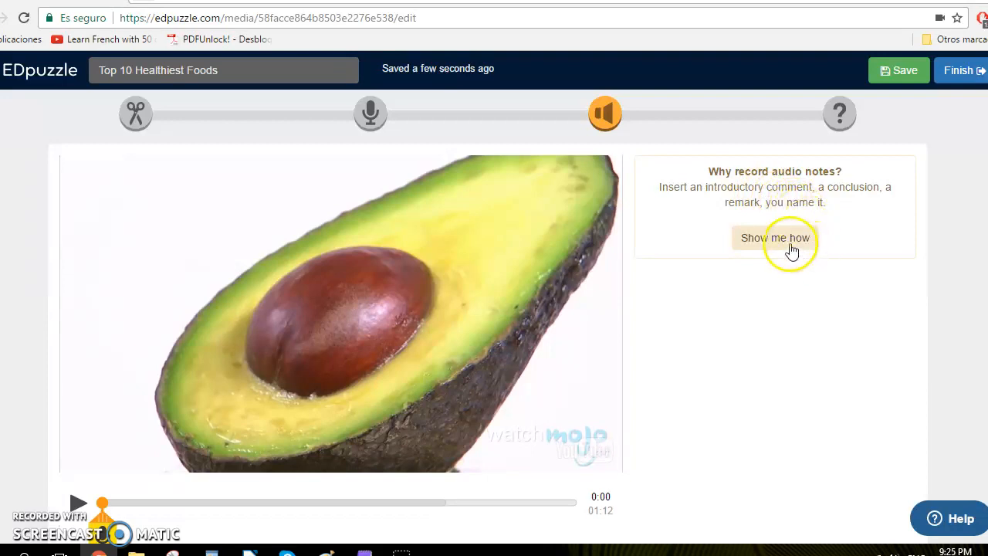
Watch the audio notes instructions video, then close the instructions dialog.
{"action": "left_click", "coordinate": [776, 239]}
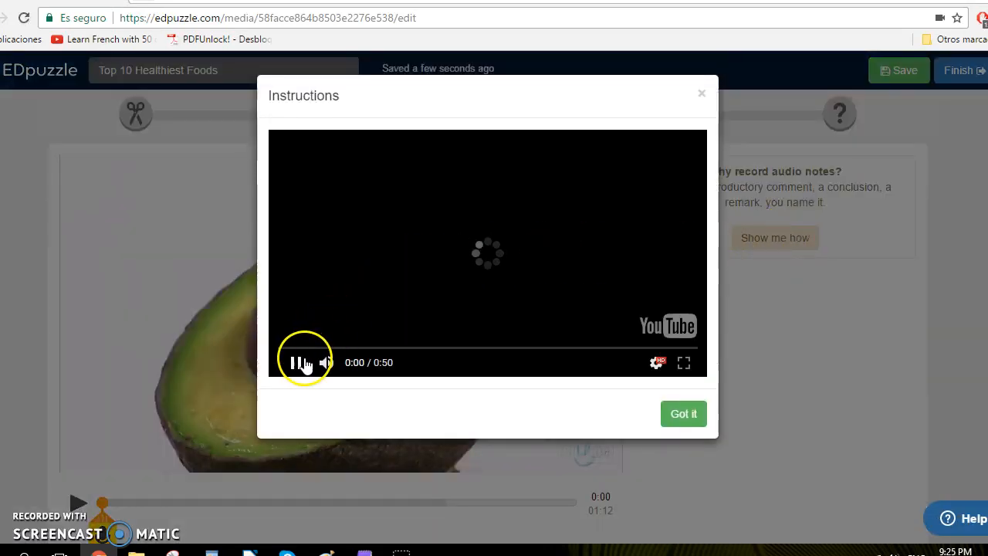
{"action": "left_click", "coordinate": [351, 362]}
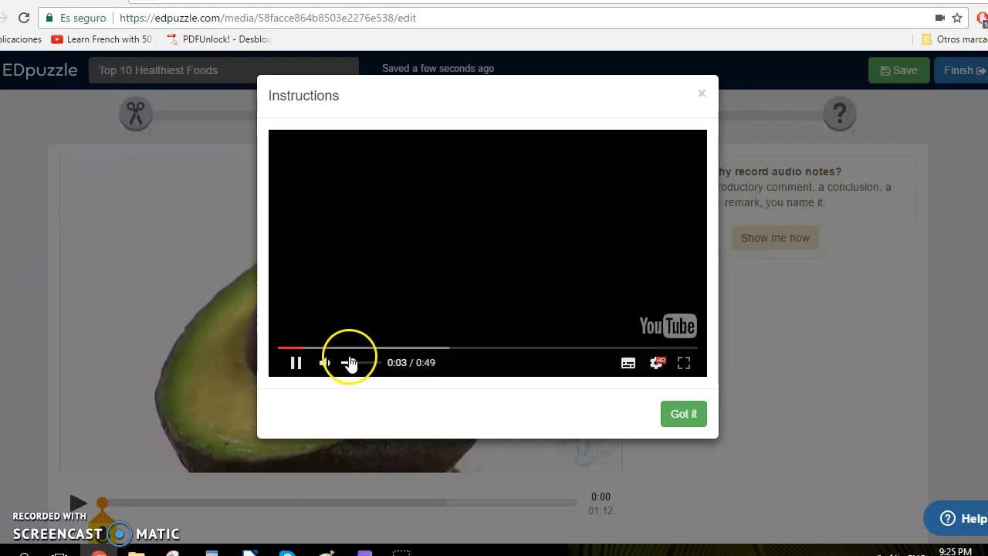
{"action": "left_click", "coordinate": [325, 362]}
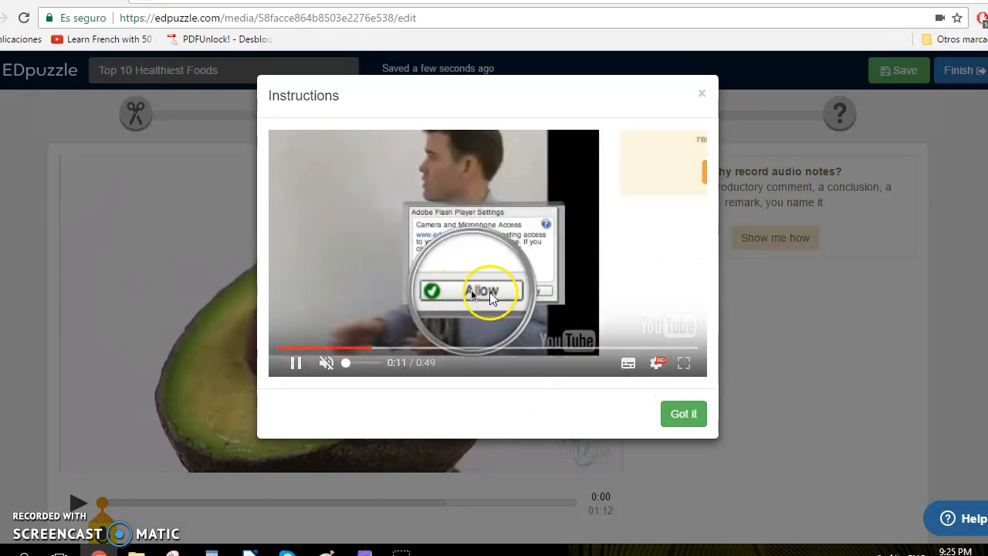
{"action": "left_click", "coordinate": [417, 349]}
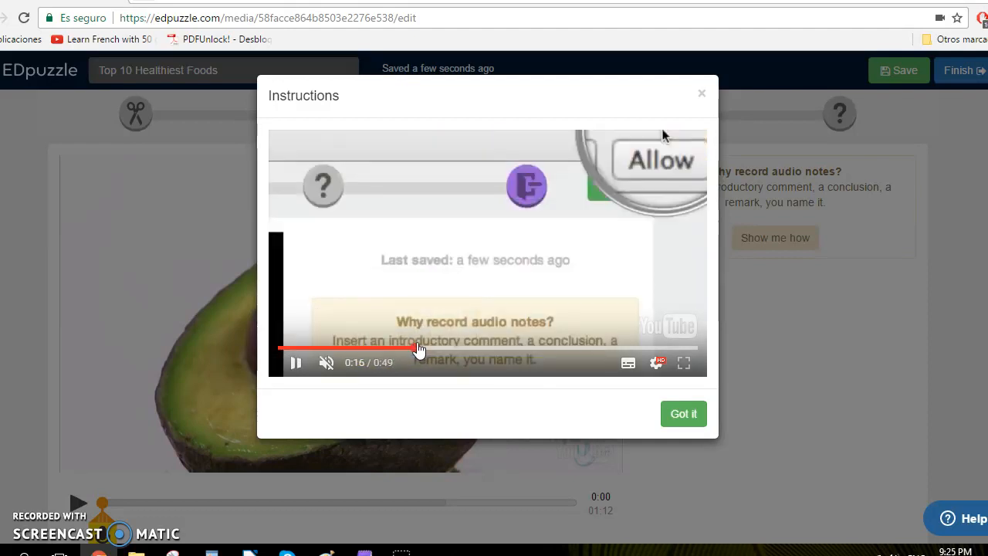
{"action": "left_click", "coordinate": [701, 96]}
Record an audio note at the start of the video and stop the recording.
{"action": "scroll", "coordinate": [699, 345], "scroll_direction": "down", "scroll_amount": 3}
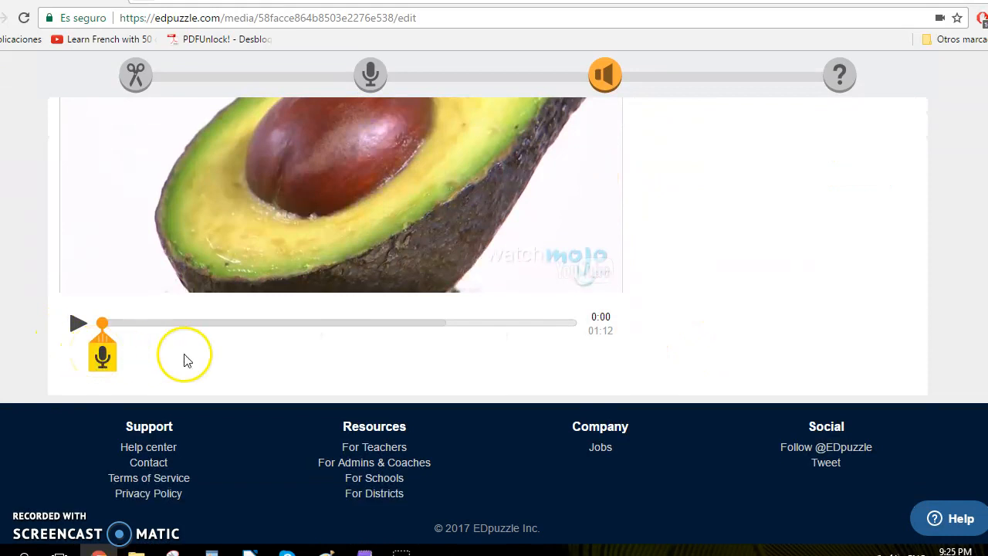
{"action": "scroll", "coordinate": [185, 359], "scroll_direction": "up", "scroll_amount": 1}
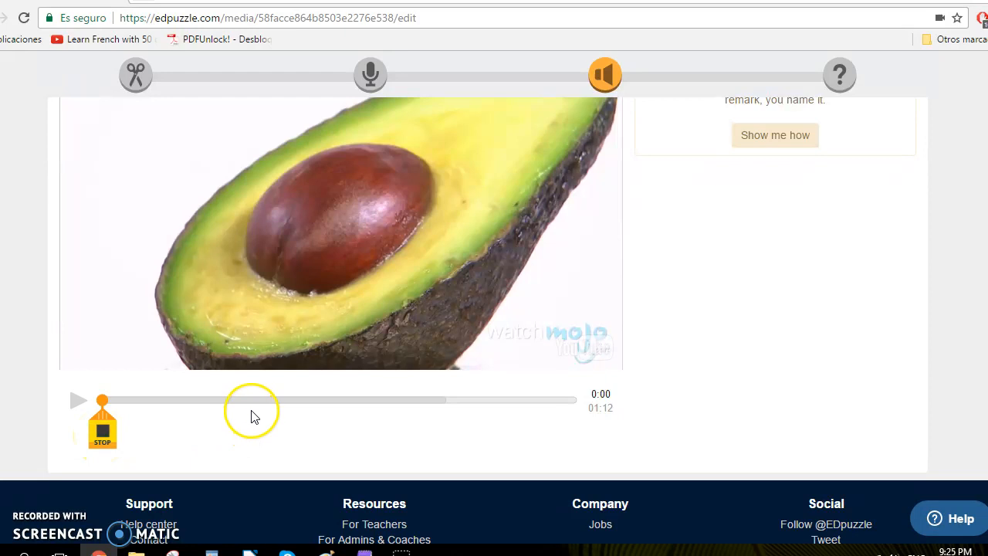
{"action": "scroll", "coordinate": [251, 417], "scroll_direction": "up", "scroll_amount": 1}
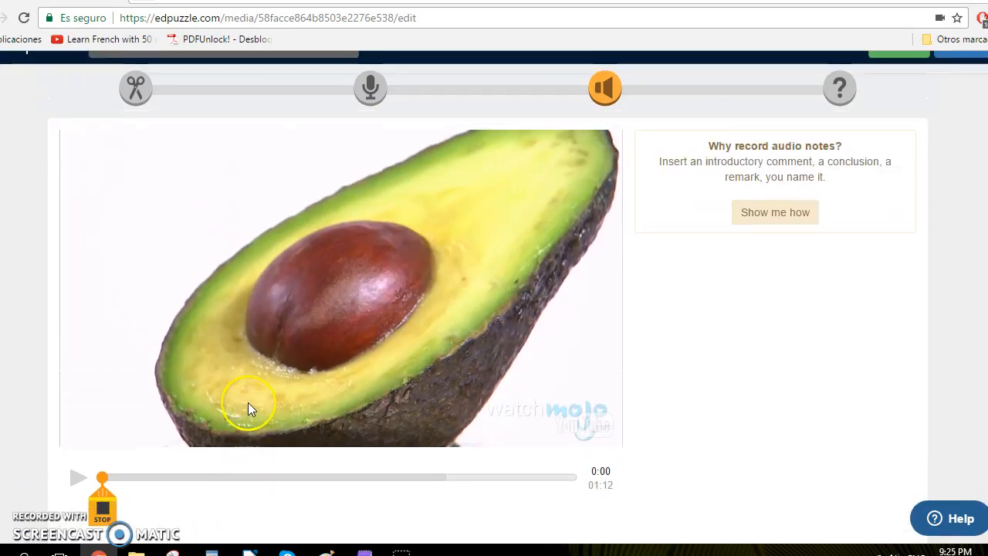
{"action": "scroll", "coordinate": [240, 407], "scroll_direction": "down", "scroll_amount": 1}
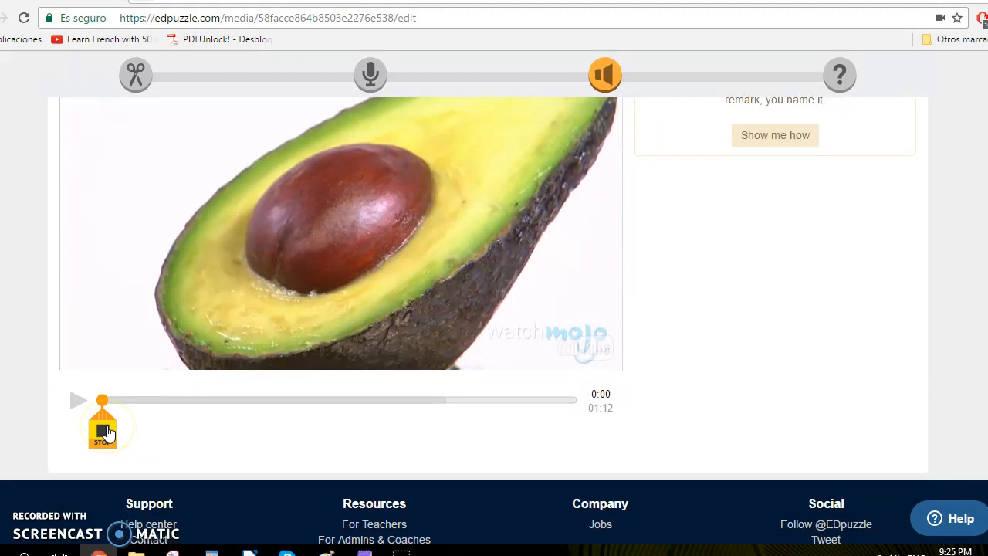
{"action": "left_click", "coordinate": [106, 434]}
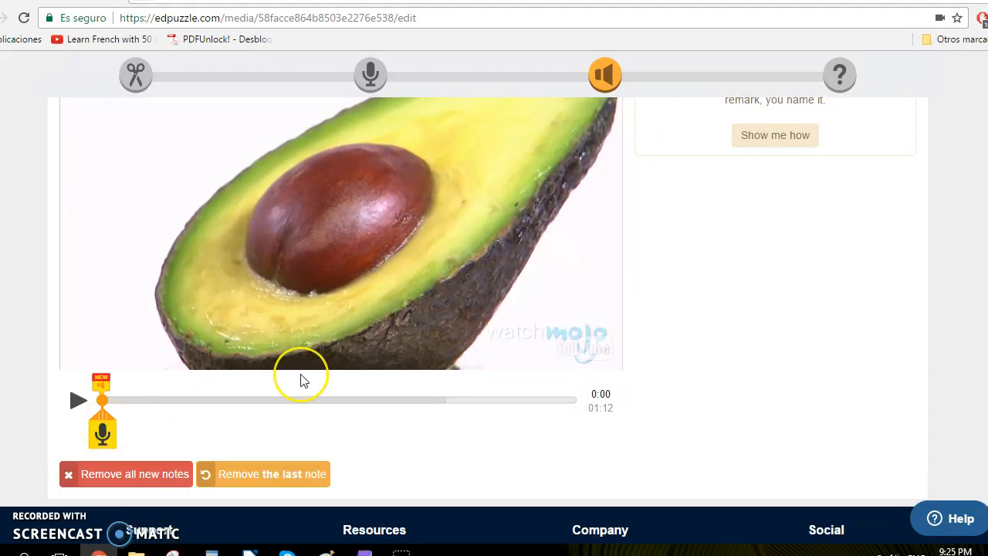
Move the playhead to about 0:41 and record a second audio note there.
{"action": "scroll", "coordinate": [301, 380], "scroll_direction": "up", "scroll_amount": 1}
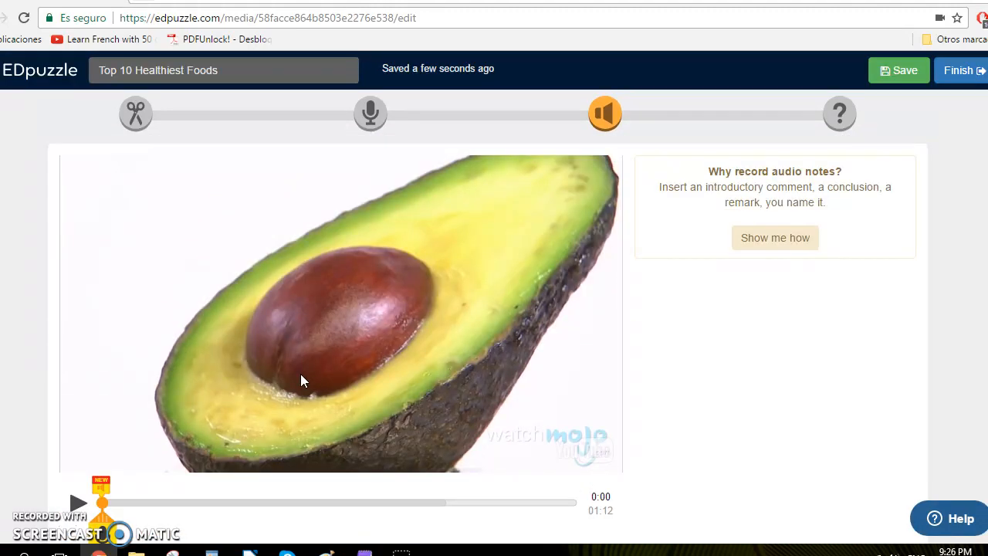
{"action": "scroll", "coordinate": [301, 378], "scroll_direction": "down", "scroll_amount": 2}
{"action": "scroll", "coordinate": [314, 376], "scroll_direction": "up", "scroll_amount": 2}
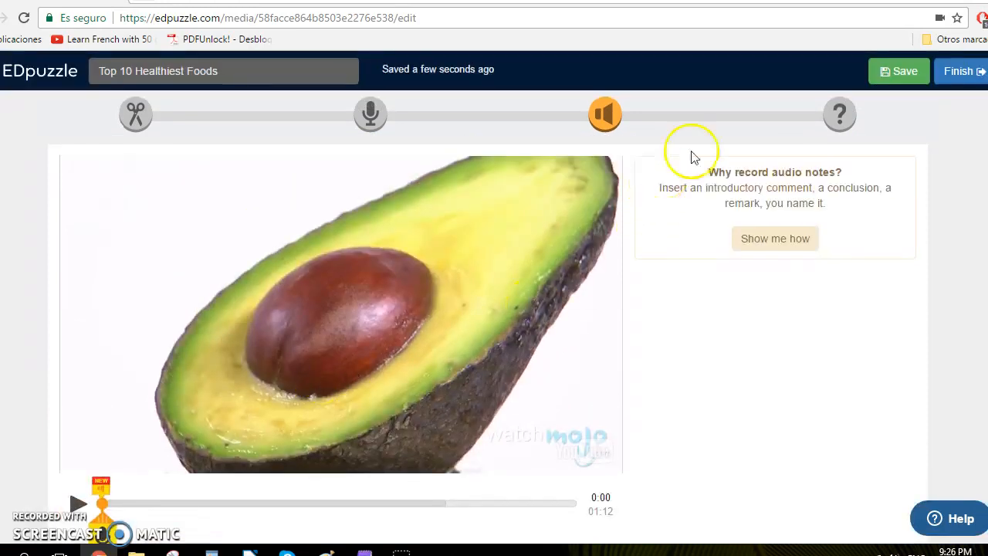
{"action": "scroll", "coordinate": [392, 379], "scroll_direction": "down", "scroll_amount": 1}
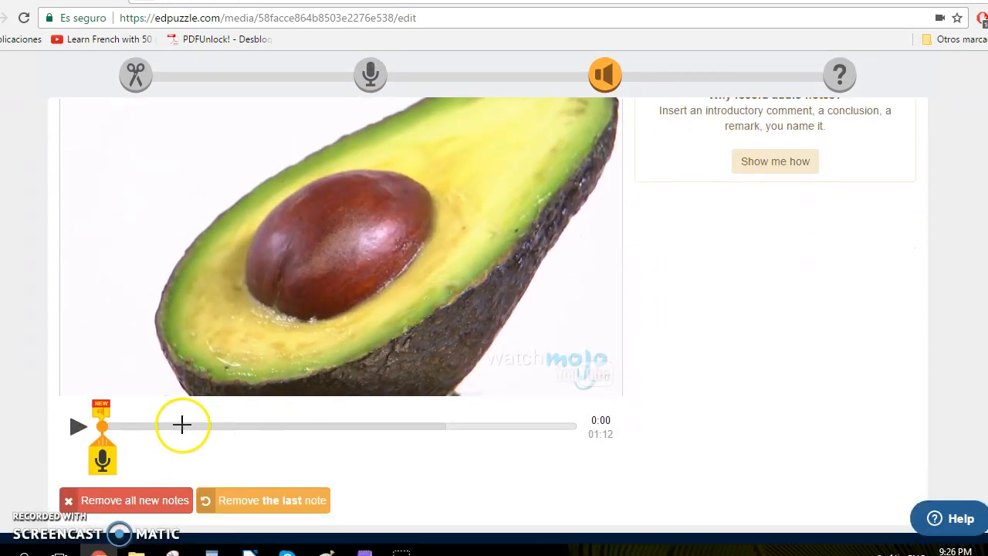
{"action": "left_click", "coordinate": [212, 424]}
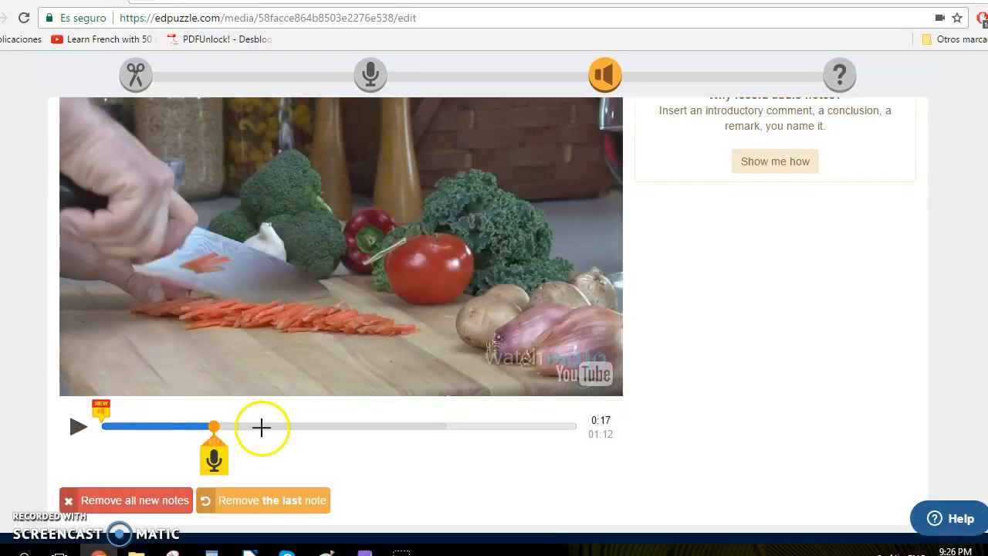
{"action": "left_click", "coordinate": [376, 425]}
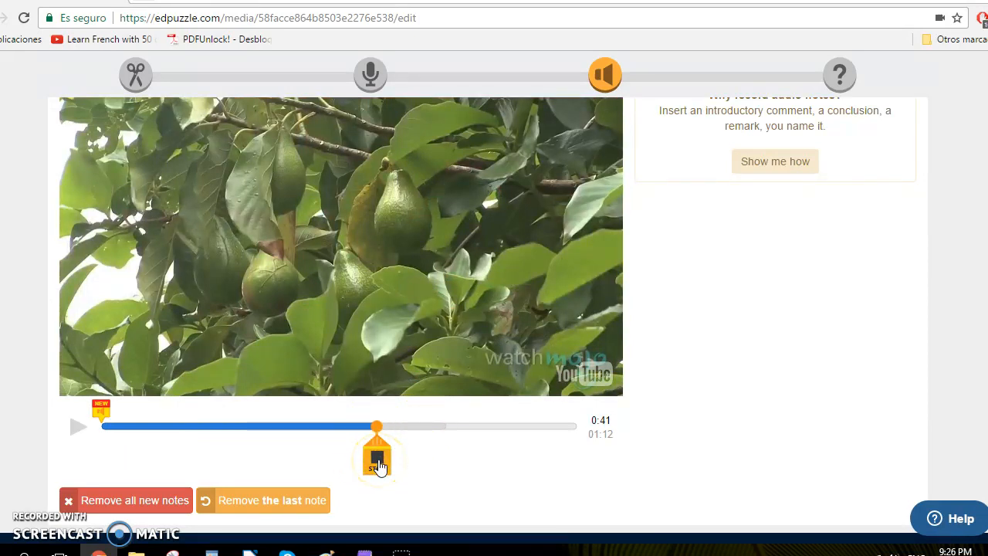
{"action": "left_click", "coordinate": [377, 464]}
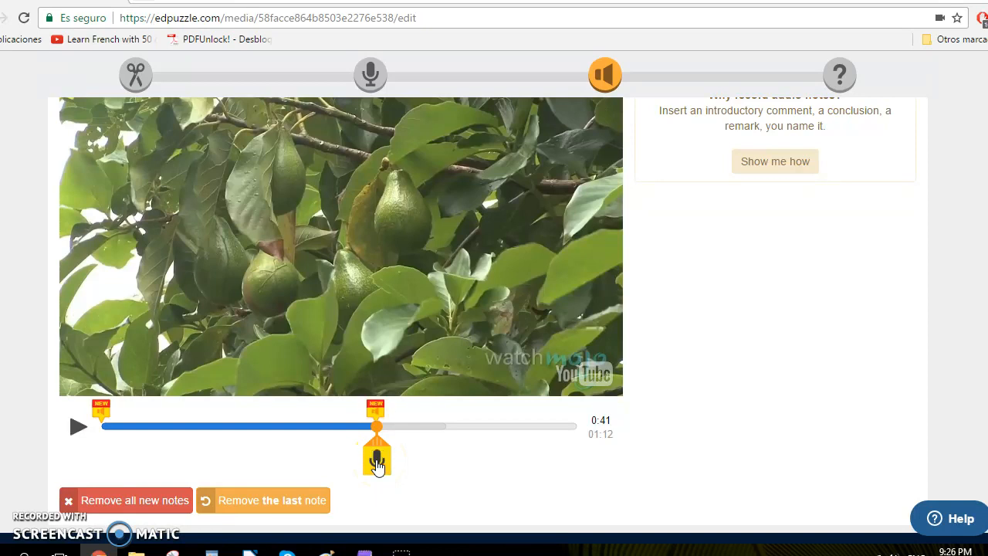
Open the Quizzes step of the video editor while the voice recording uploads.
{"action": "scroll", "coordinate": [811, 415], "scroll_direction": "up", "scroll_amount": 1}
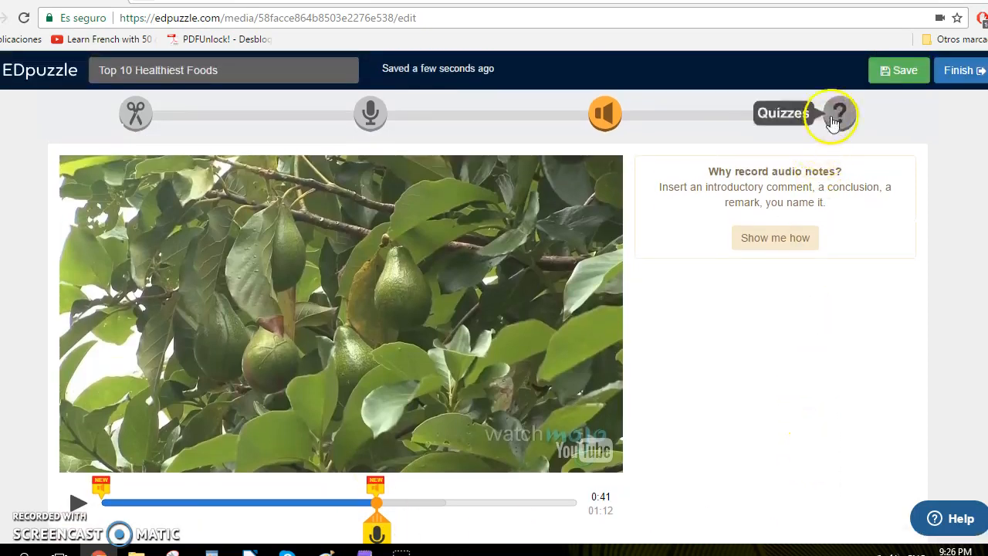
{"action": "left_click", "coordinate": [835, 120]}
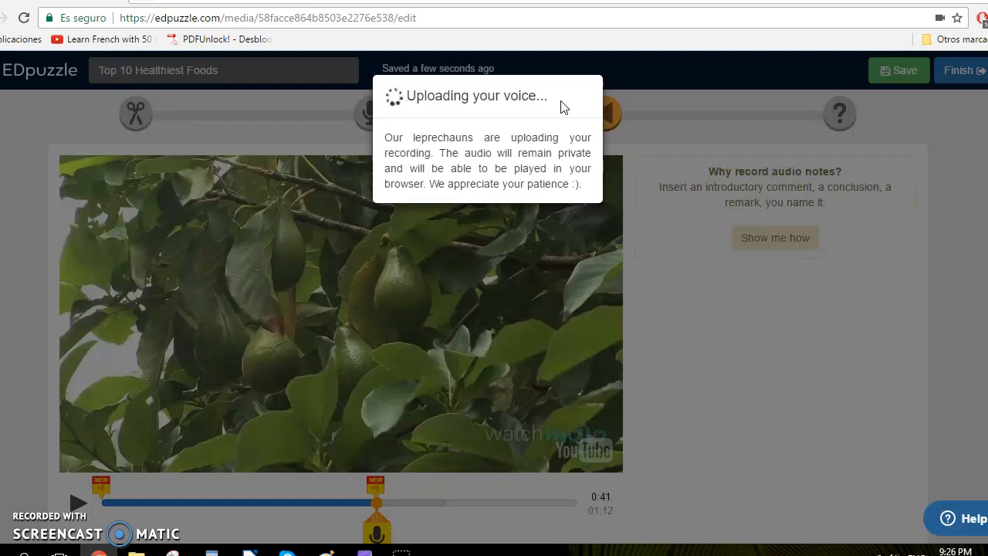
{"action": "left_click", "coordinate": [550, 103]}
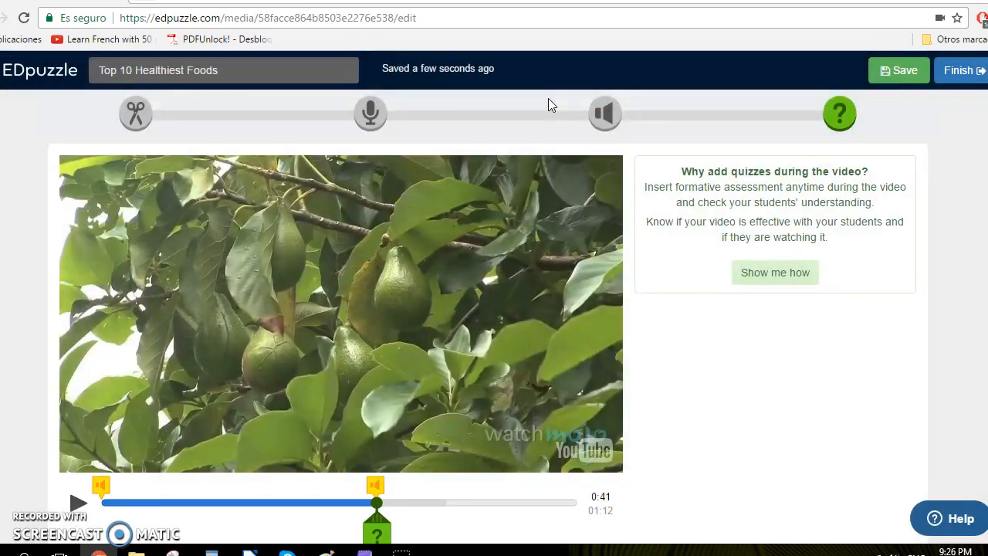
Move the playhead to the end of the video at 01:12 and insert a quiz question there.
{"action": "scroll", "coordinate": [478, 108], "scroll_direction": "down", "scroll_amount": 2}
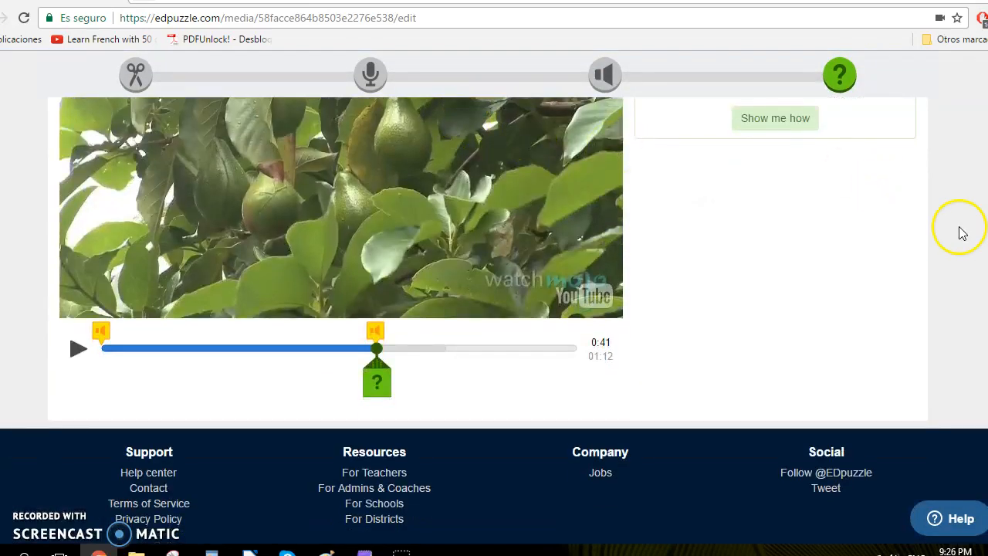
{"action": "scroll", "coordinate": [888, 214], "scroll_direction": "up", "scroll_amount": 2}
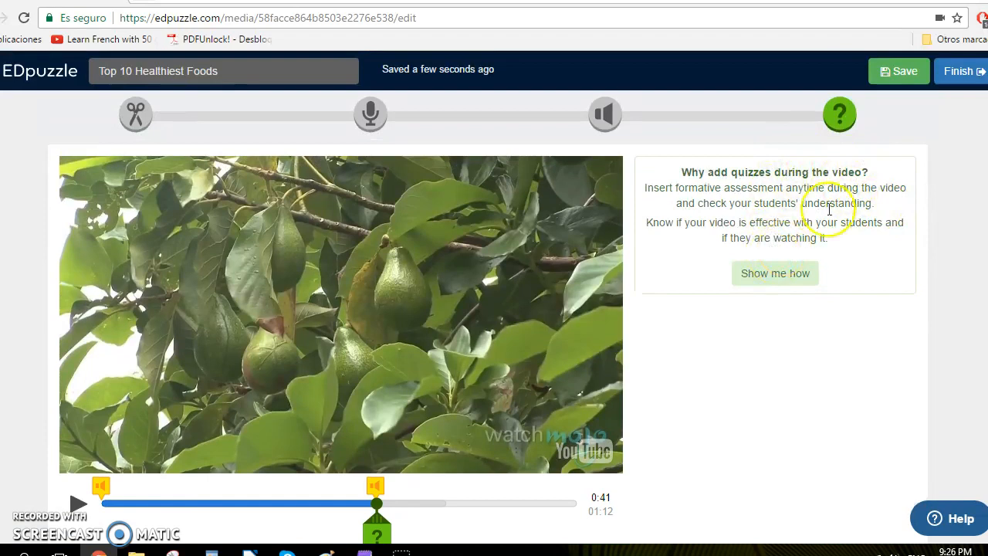
{"action": "scroll", "coordinate": [540, 358], "scroll_direction": "down", "scroll_amount": 1}
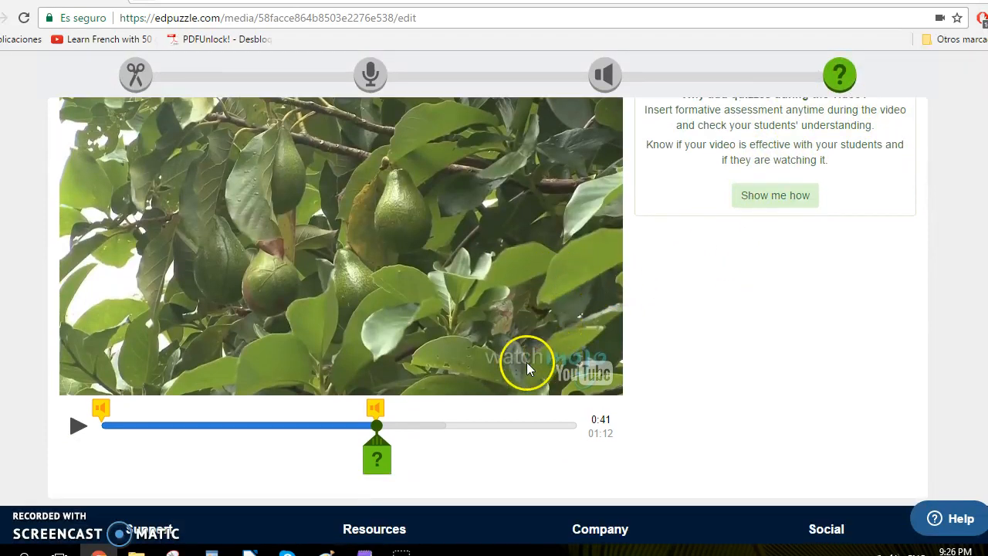
{"action": "double_click", "coordinate": [346, 463]}
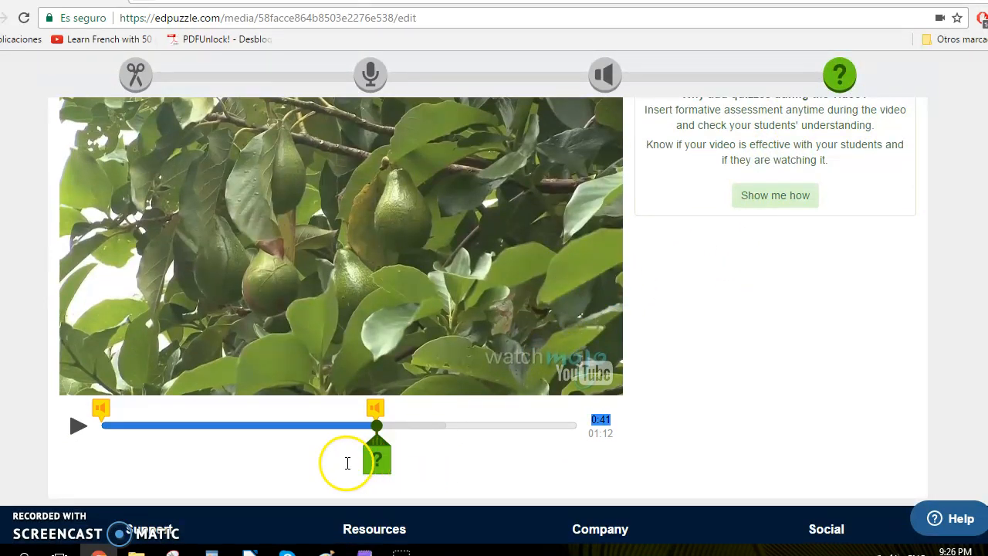
{"action": "left_click", "coordinate": [157, 425]}
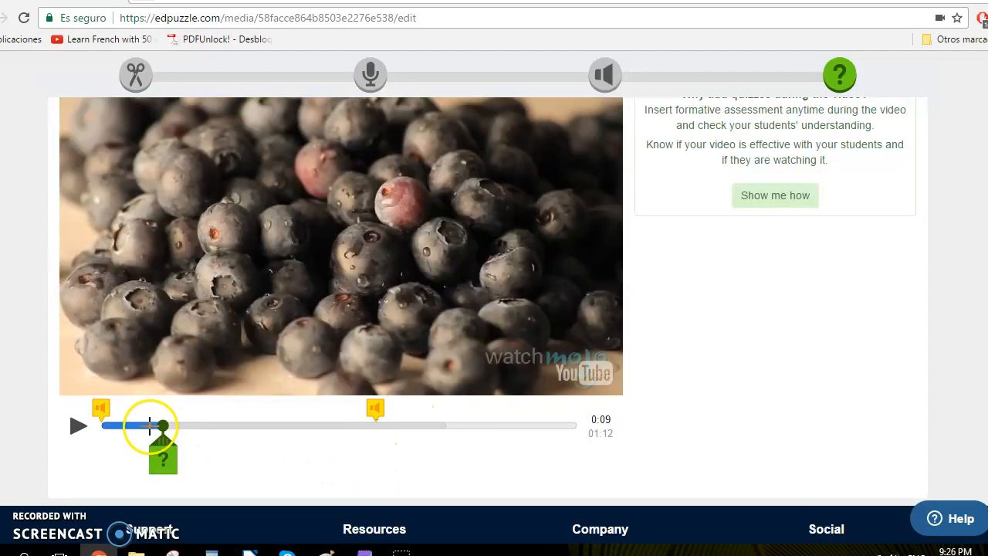
{"action": "left_click_drag", "start_coordinate": [149, 426], "coordinate": [242, 423]}
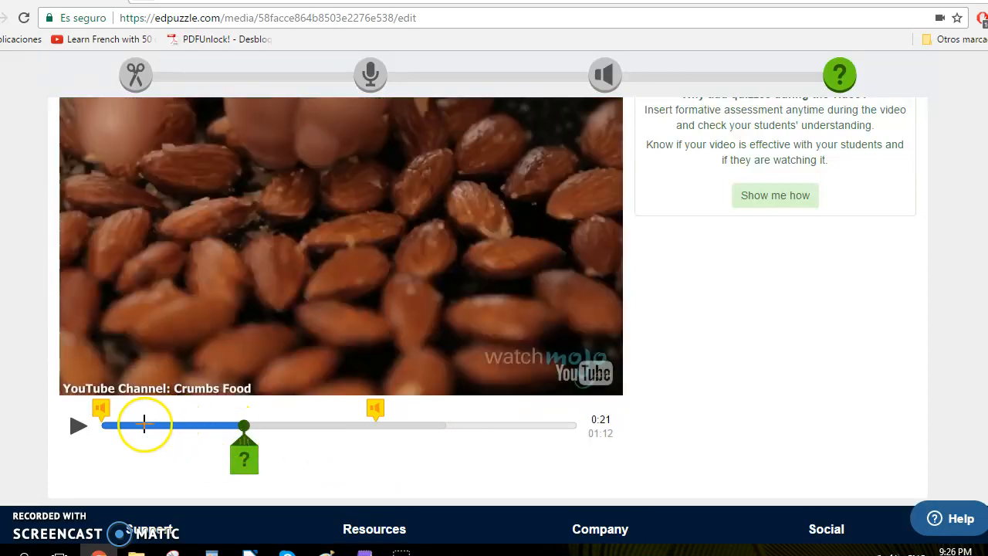
{"action": "left_click", "coordinate": [108, 425]}
{"action": "mouse_move", "coordinate": [106, 425]}
{"action": "left_mouse_down"}
{"action": "mouse_move", "coordinate": [623, 425]}
{"action": "mouse_move", "coordinate": [625, 435]}
{"action": "left_mouse_up"}
{"action": "scroll", "coordinate": [694, 444], "scroll_direction": "up", "scroll_amount": 1}
{"action": "scroll", "coordinate": [664, 440], "scroll_direction": "down", "scroll_amount": 2}
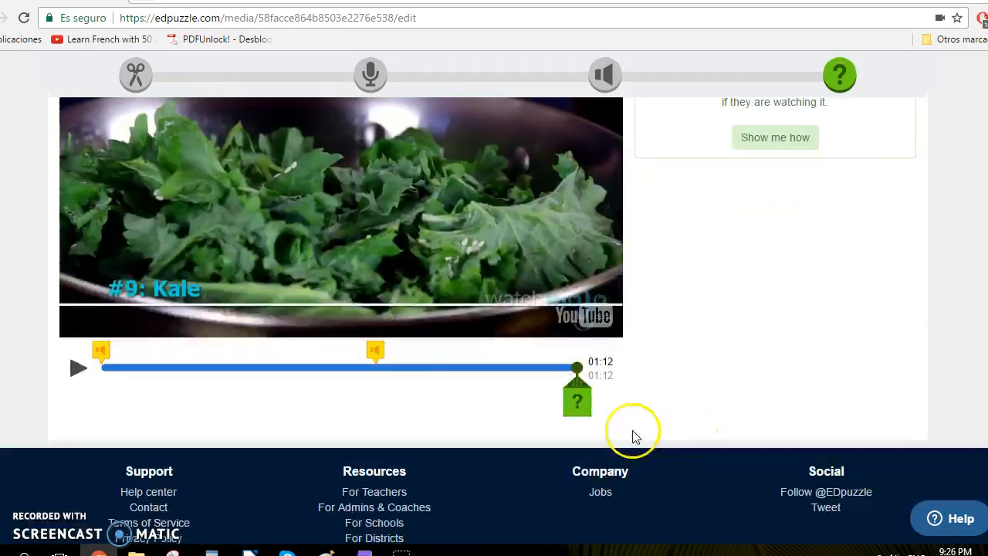
{"action": "left_click", "coordinate": [578, 389]}
Switch to a multiple-choice question and enter "What is the fruit that we are talking about?".
{"action": "scroll", "coordinate": [755, 388], "scroll_direction": "up", "scroll_amount": 1}
{"action": "scroll", "coordinate": [755, 387], "scroll_direction": "up", "scroll_amount": 1}
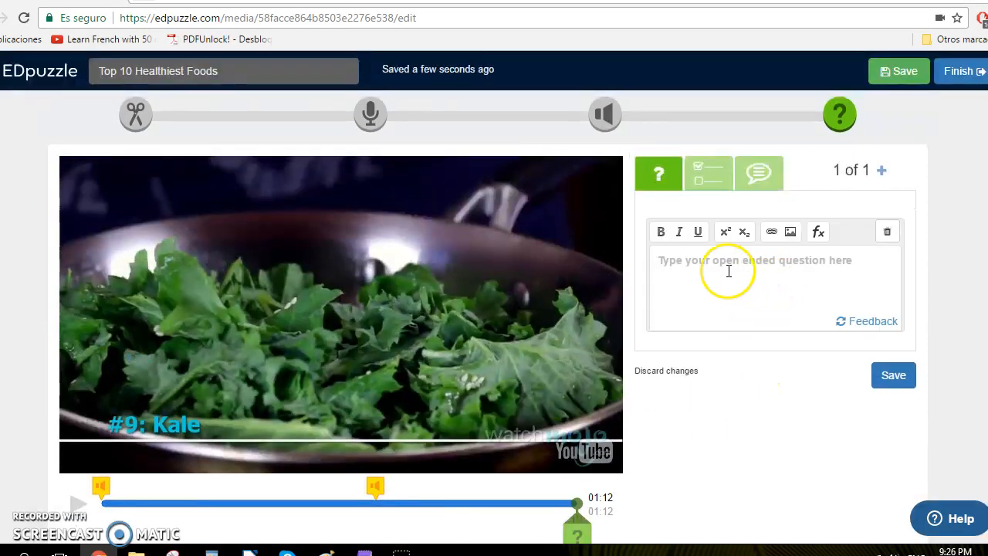
{"action": "left_click", "coordinate": [694, 176]}
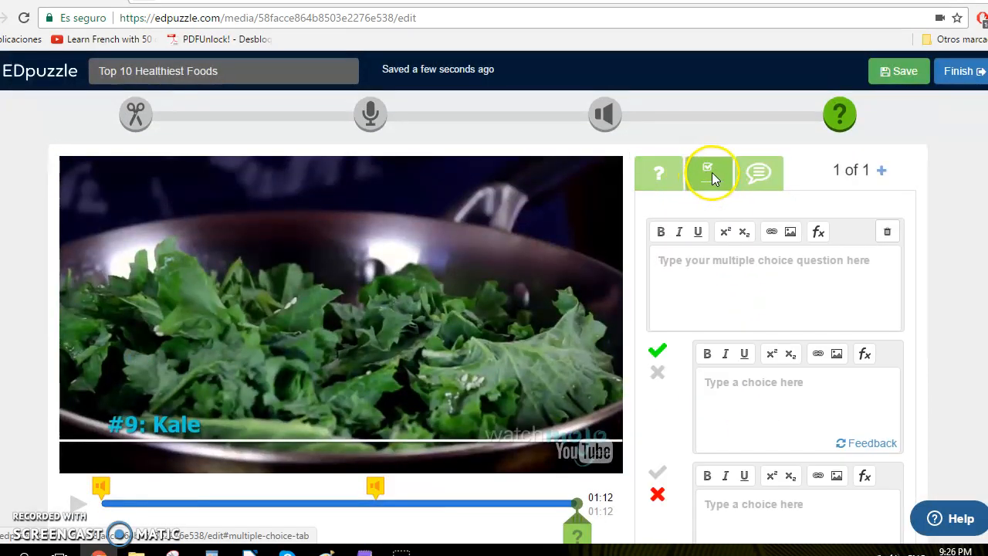
{"action": "left_click", "coordinate": [694, 274]}
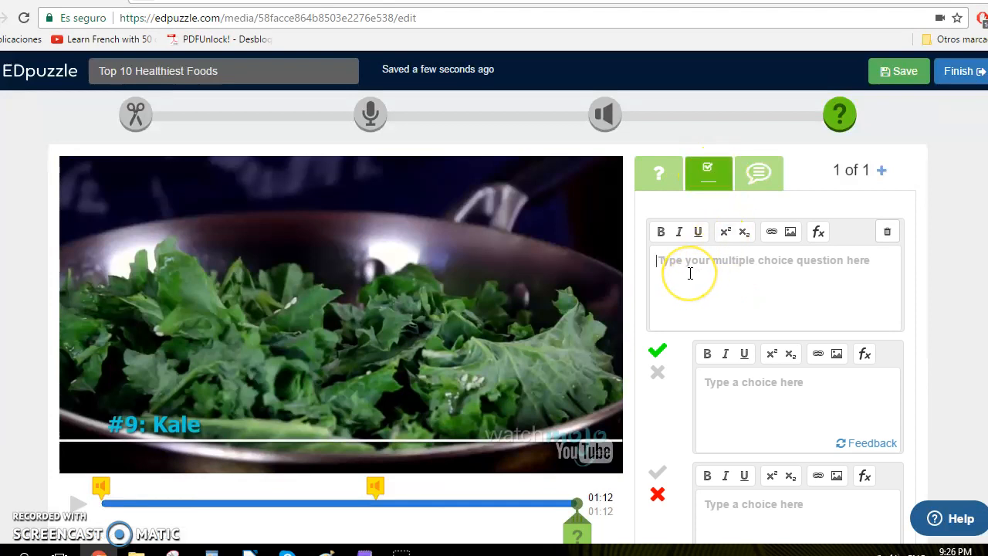
{"action": "type", "text": "What is the fruit that we are talking about?"}
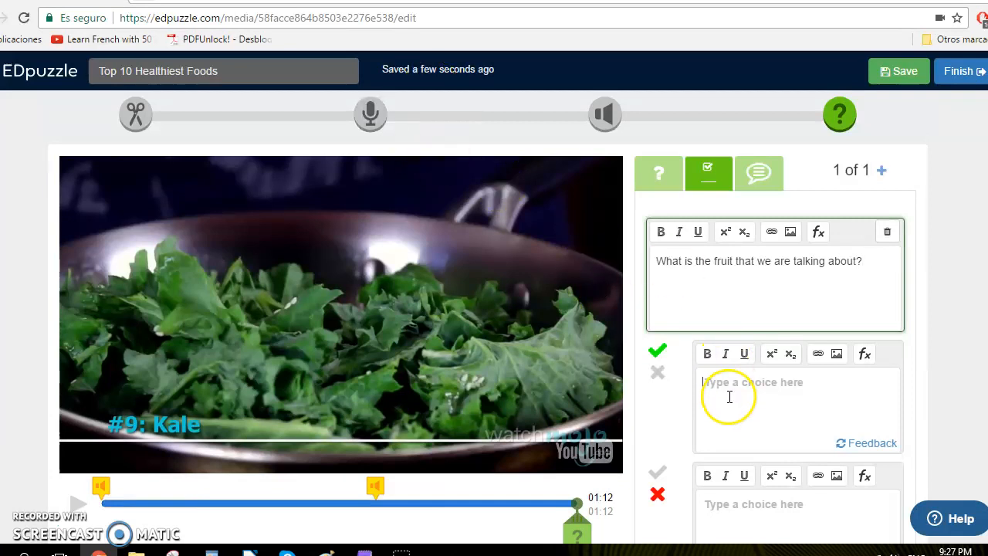
Enter Avocado as the correct answer and Apple as the second answer choice.
{"action": "type", "text": "Avocado"}
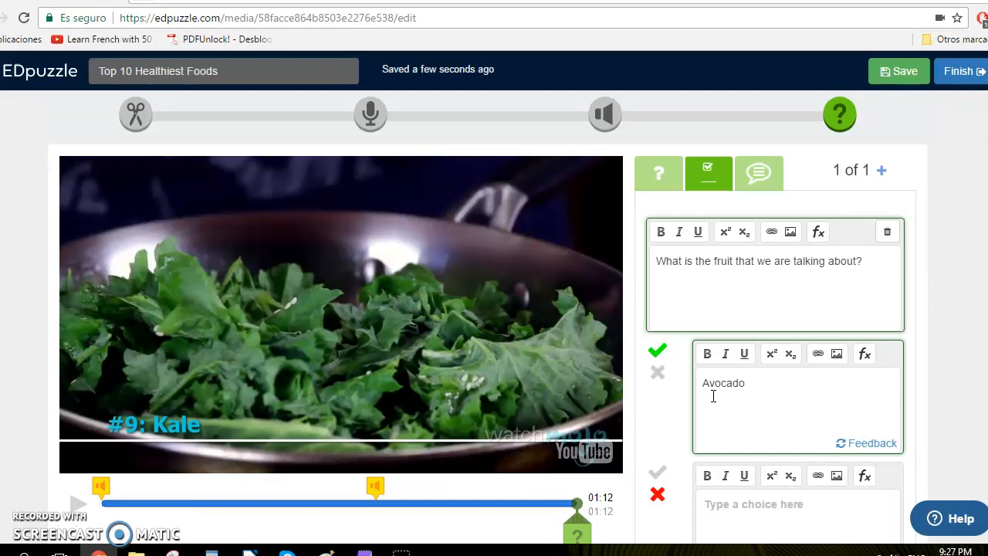
{"action": "scroll", "coordinate": [690, 432], "scroll_direction": "down", "scroll_amount": 1}
{"action": "left_click", "coordinate": [718, 446]}
{"action": "type", "text": "Apple"}
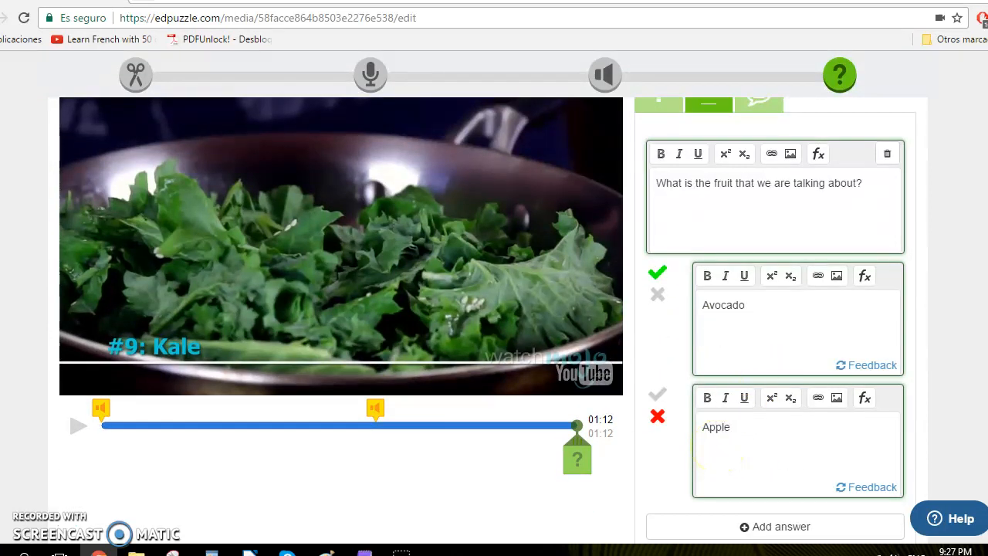
Add a third answer choice and enter Pear.
{"action": "scroll", "coordinate": [810, 371], "scroll_direction": "down", "scroll_amount": 2}
{"action": "left_click", "coordinate": [741, 375]}
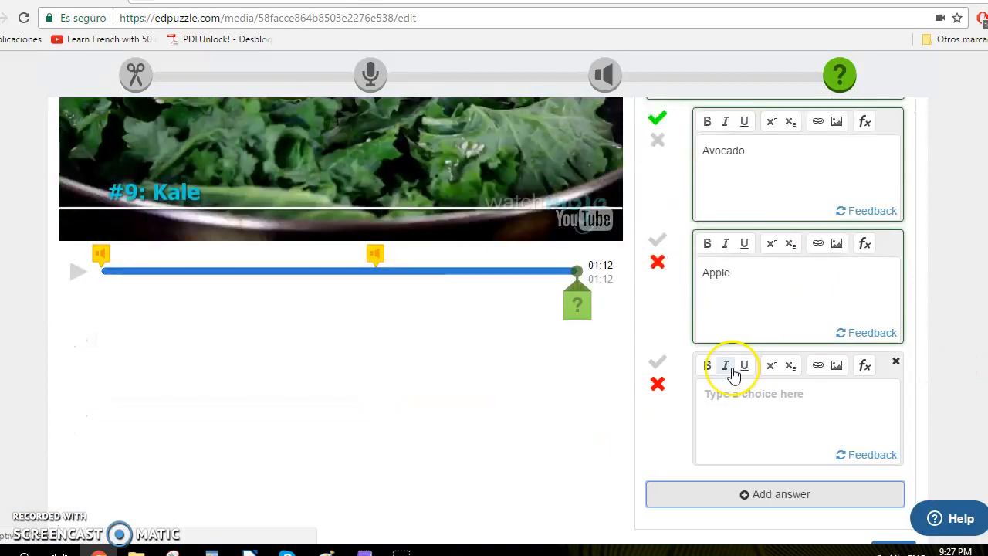
{"action": "left_click", "coordinate": [734, 438]}
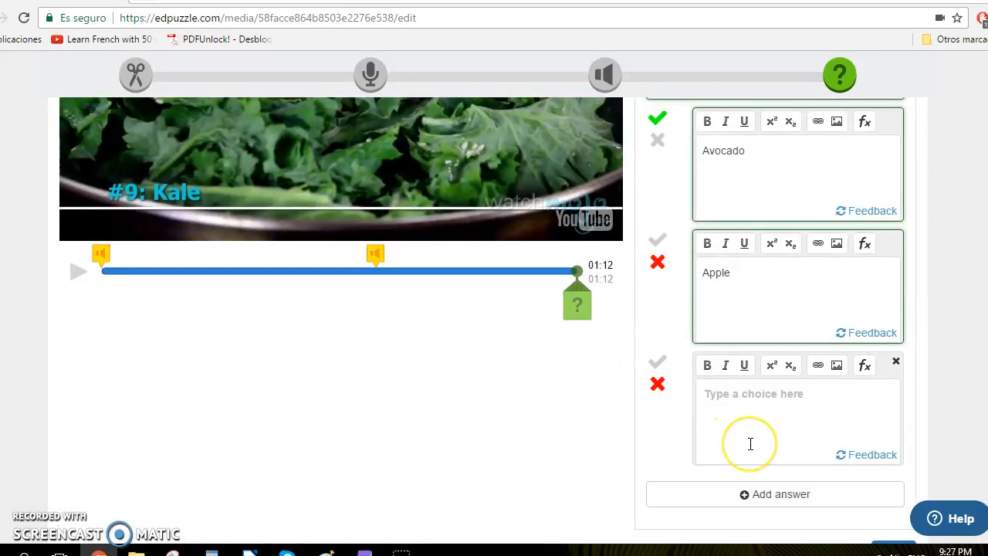
{"action": "type", "text": "PP"}
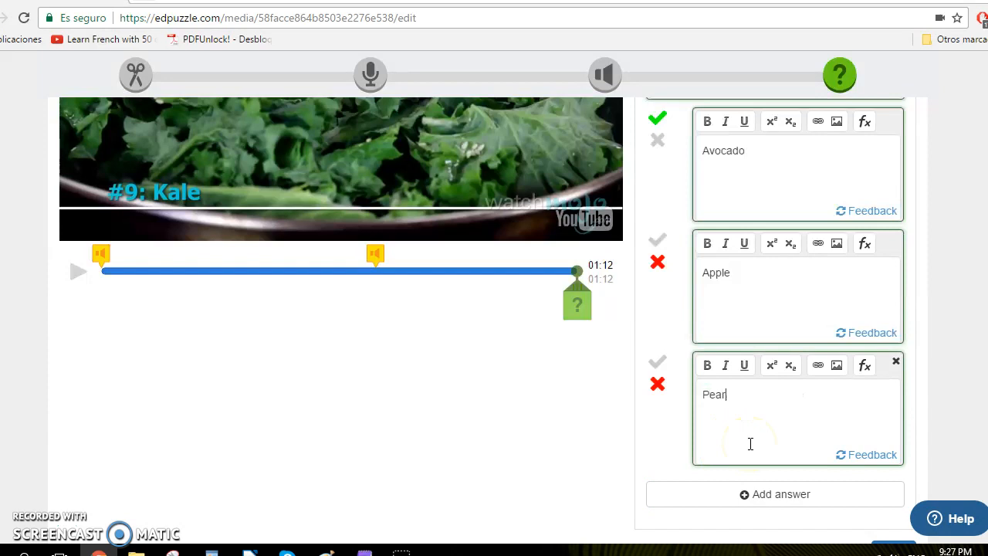
{"action": "scroll", "coordinate": [816, 440], "scroll_direction": "up", "scroll_amount": 3}
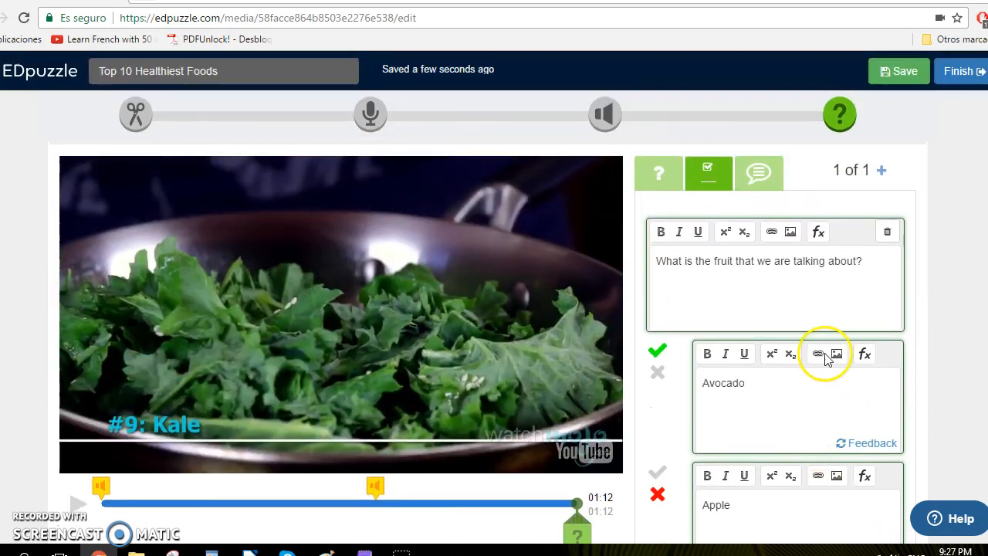
{"action": "scroll", "coordinate": [902, 221], "scroll_direction": "down", "scroll_amount": 4}
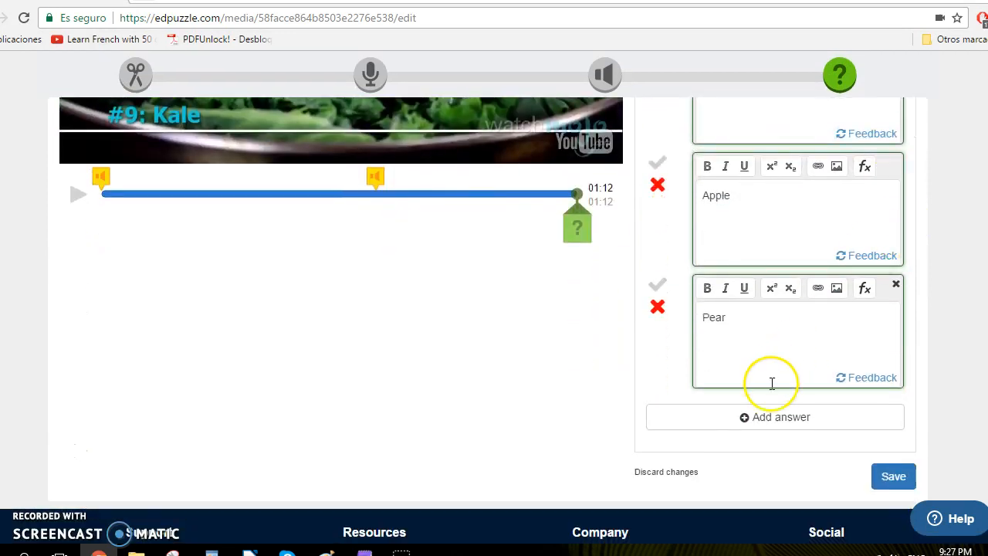
Save the multiple-choice question and continue past it in the lesson preview.
{"action": "left_click", "coordinate": [891, 477]}
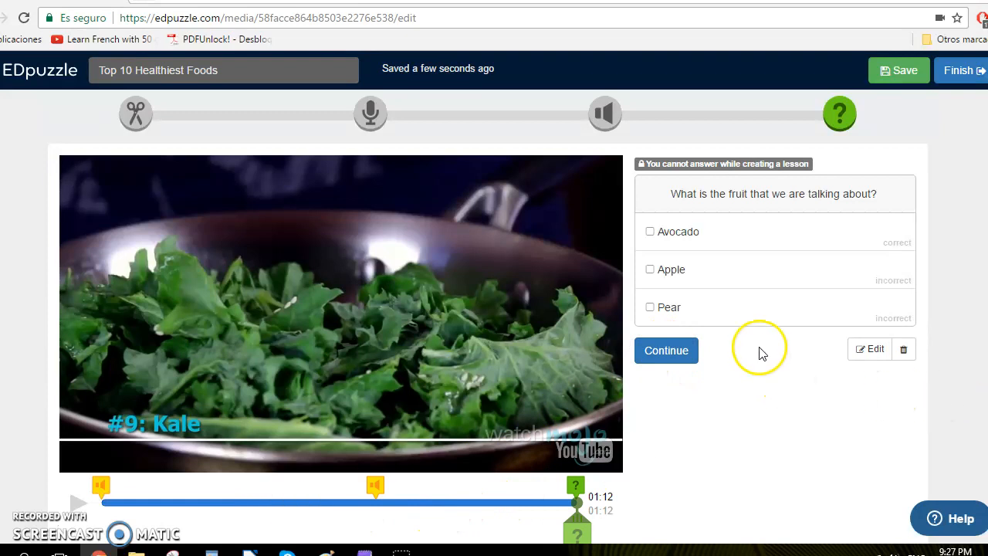
{"action": "left_click", "coordinate": [668, 355]}
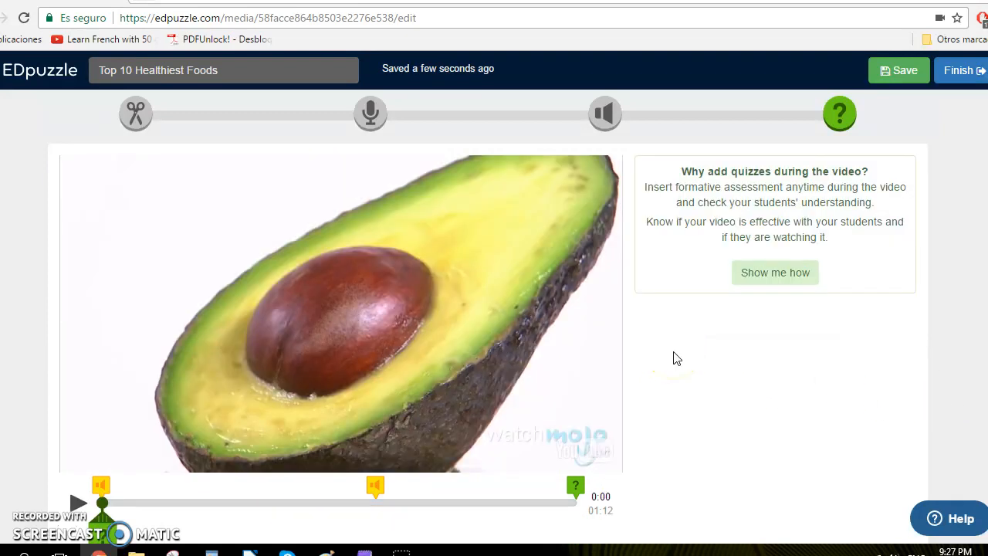
{"action": "left_click", "coordinate": [796, 373]}
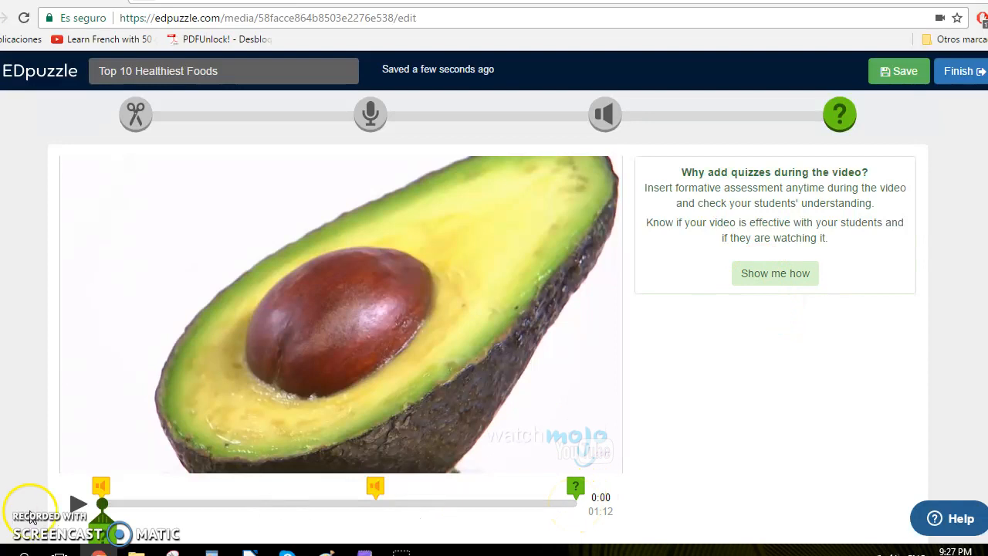
Finish editing the lesson to open its assignment options.
{"action": "left_click_drag", "start_coordinate": [121, 533], "coordinate": [342, 510]}
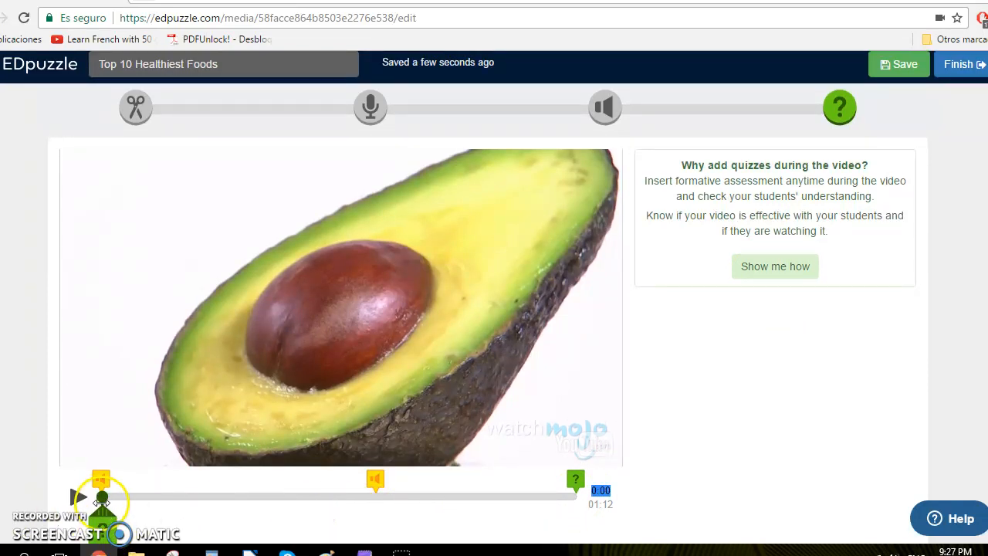
{"action": "left_click_drag", "start_coordinate": [101, 494], "coordinate": [671, 490]}
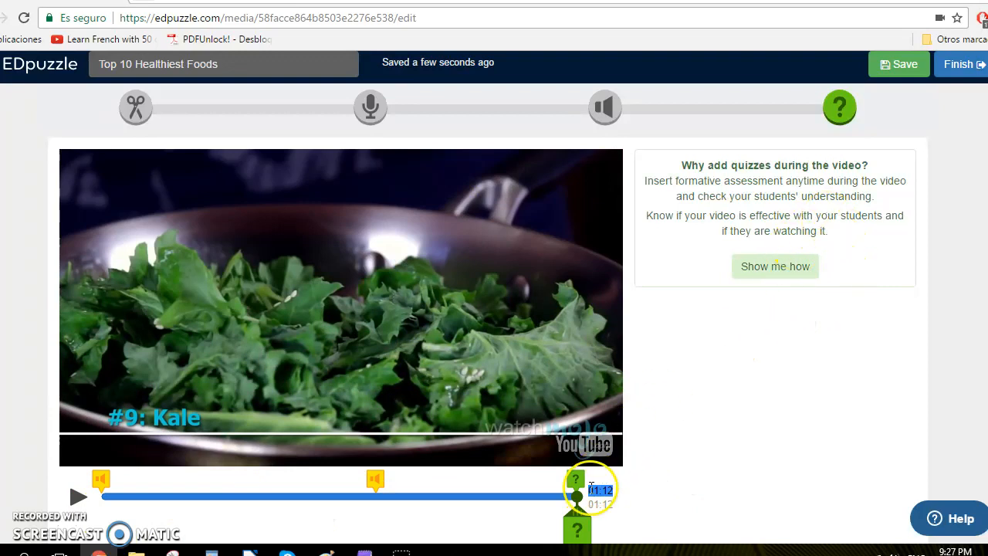
{"action": "scroll", "coordinate": [811, 392], "scroll_direction": "up", "scroll_amount": 1}
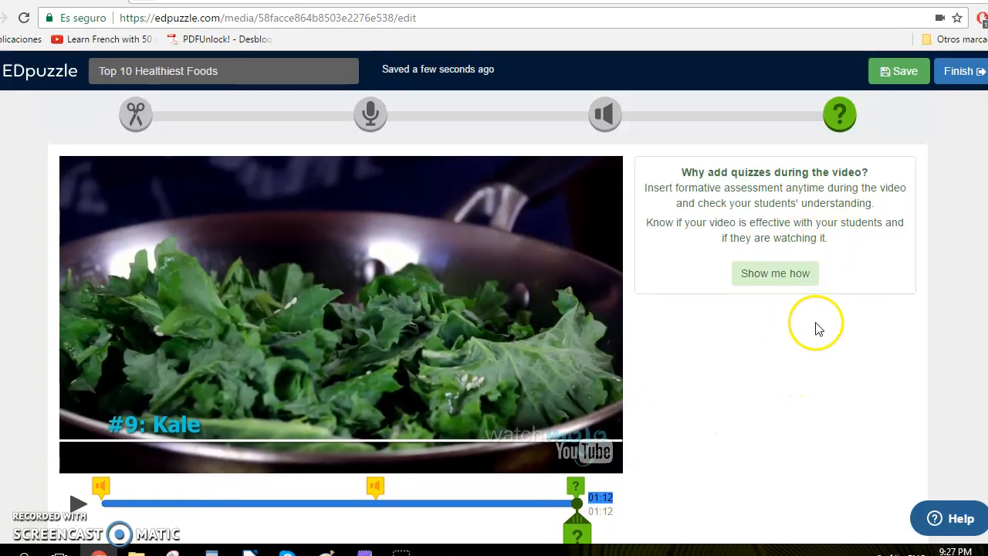
{"action": "left_click", "coordinate": [963, 77]}
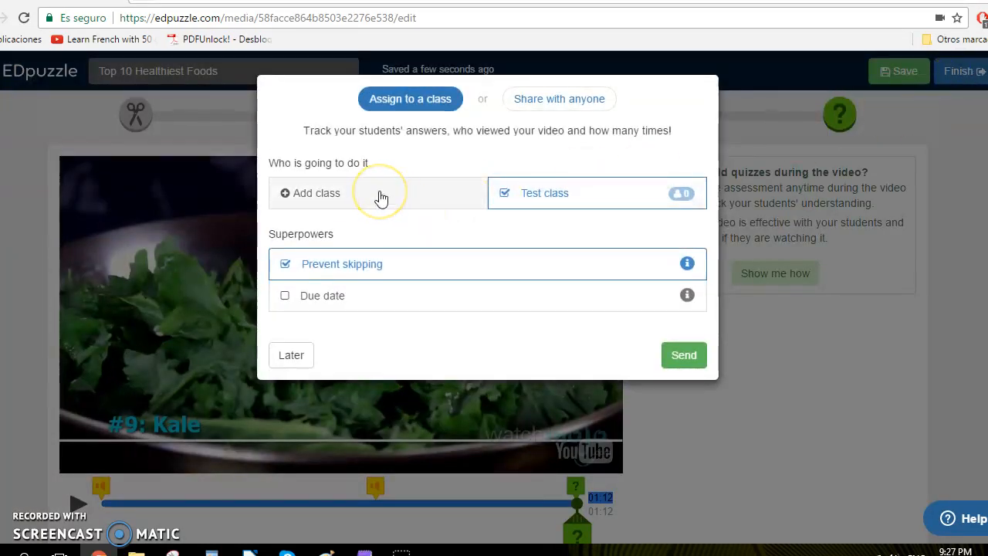
Add a new class named First try and enable a due date for the assignment.
{"action": "left_click", "coordinate": [380, 199]}
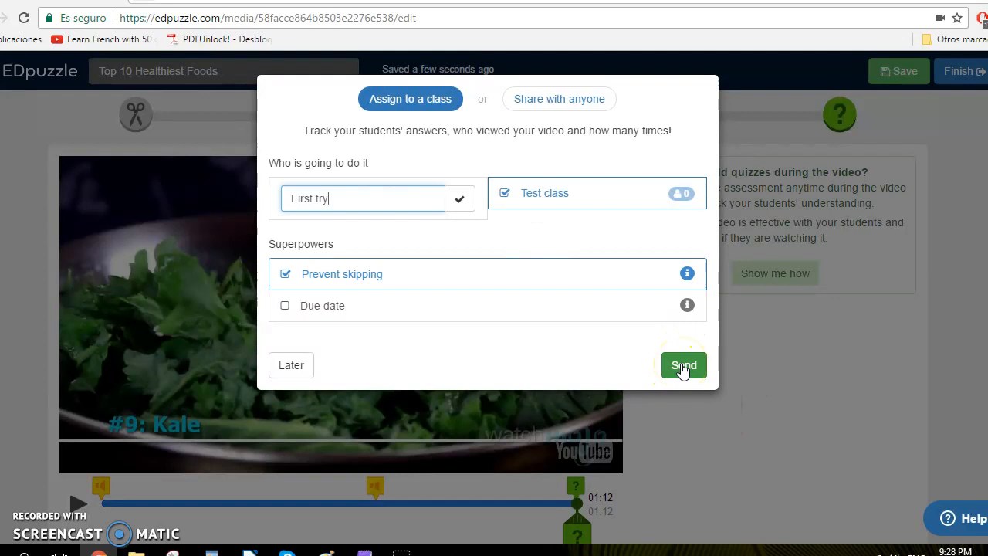
{"action": "left_click", "coordinate": [318, 309]}
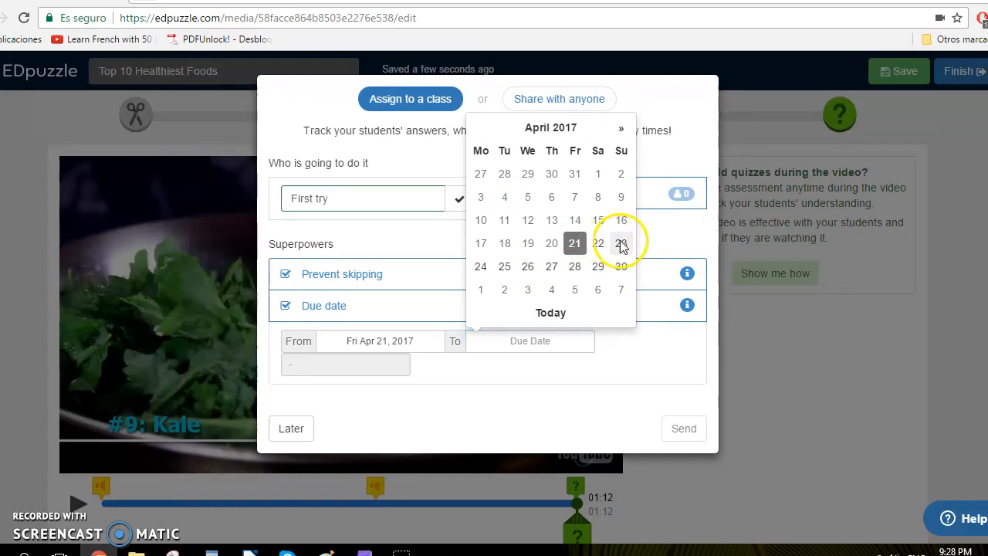
Set the due date to Sun Apr 23, 2017 and send the assignment to the class.
{"action": "left_click", "coordinate": [621, 243]}
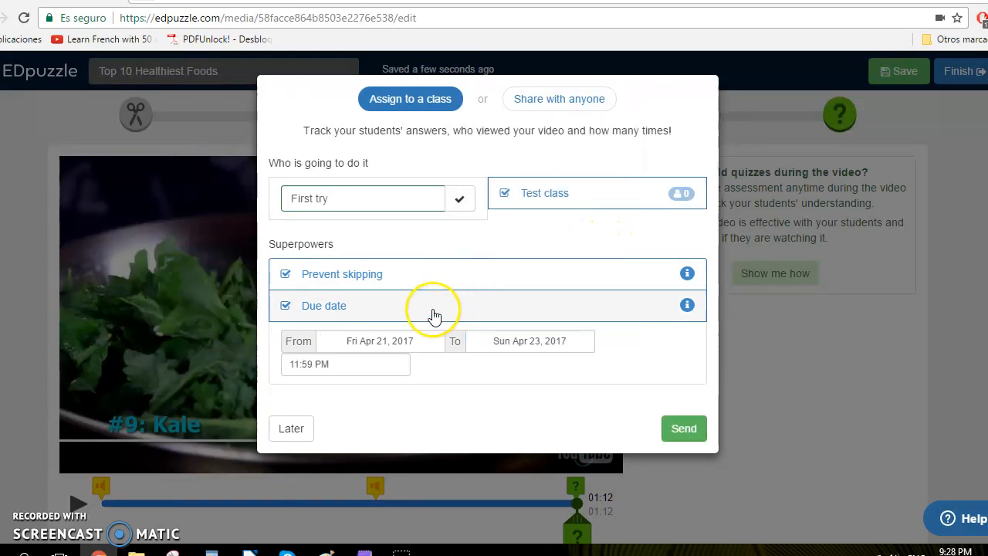
{"action": "left_click", "coordinate": [682, 430]}
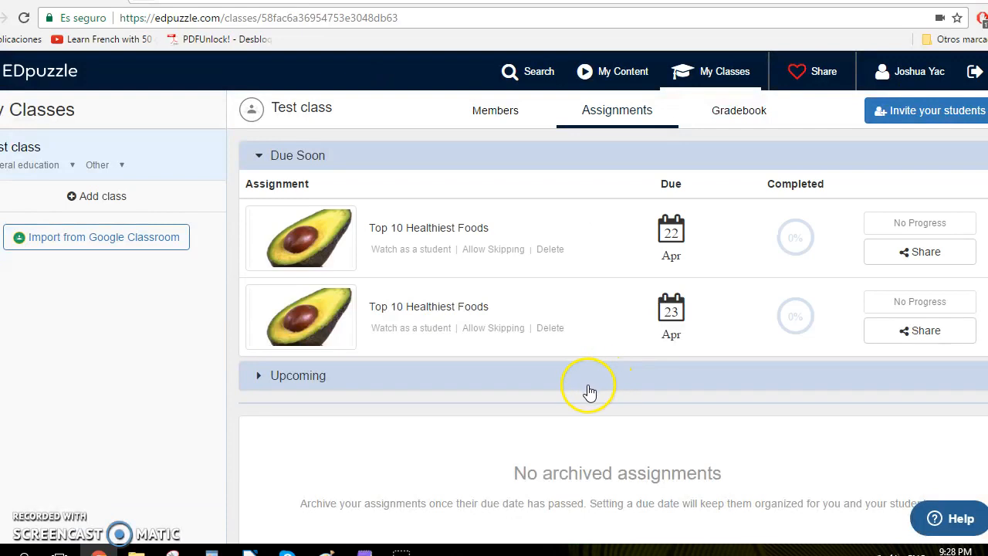